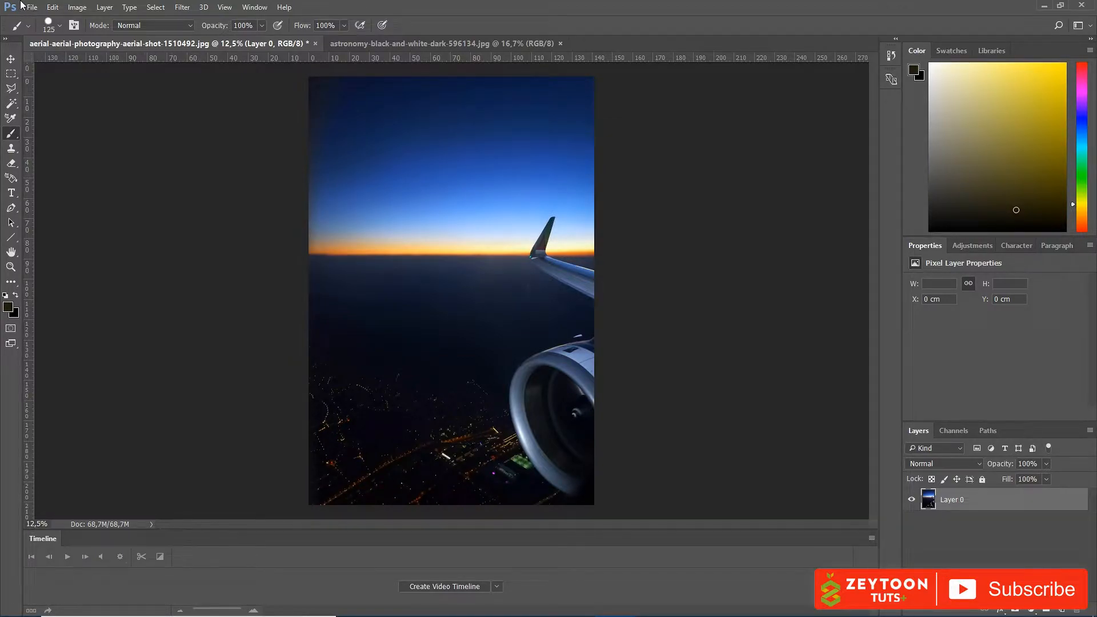
Step: Try filling the whole airplane photo layer with black in Normal mode at 100% opacity, and undo the fill
click(52, 7)
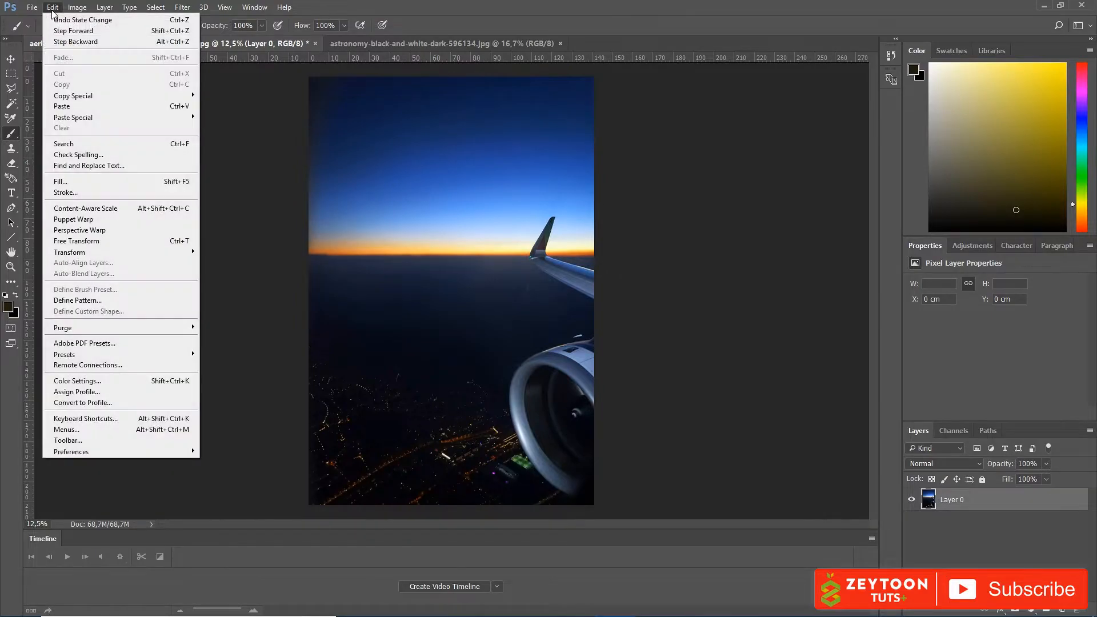
click(105, 179)
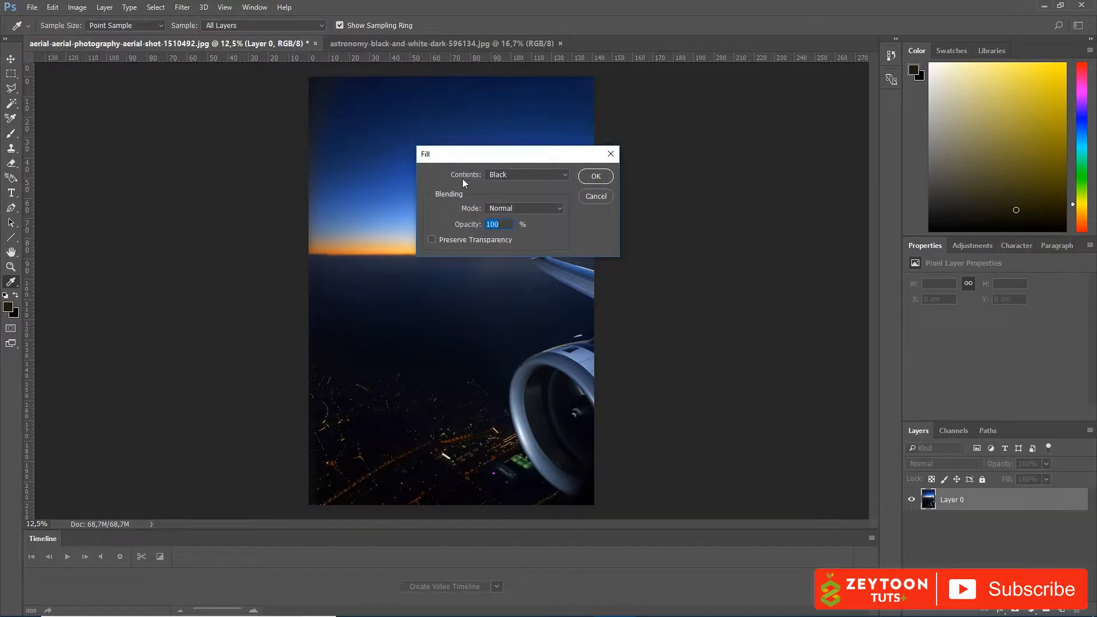
click(594, 176)
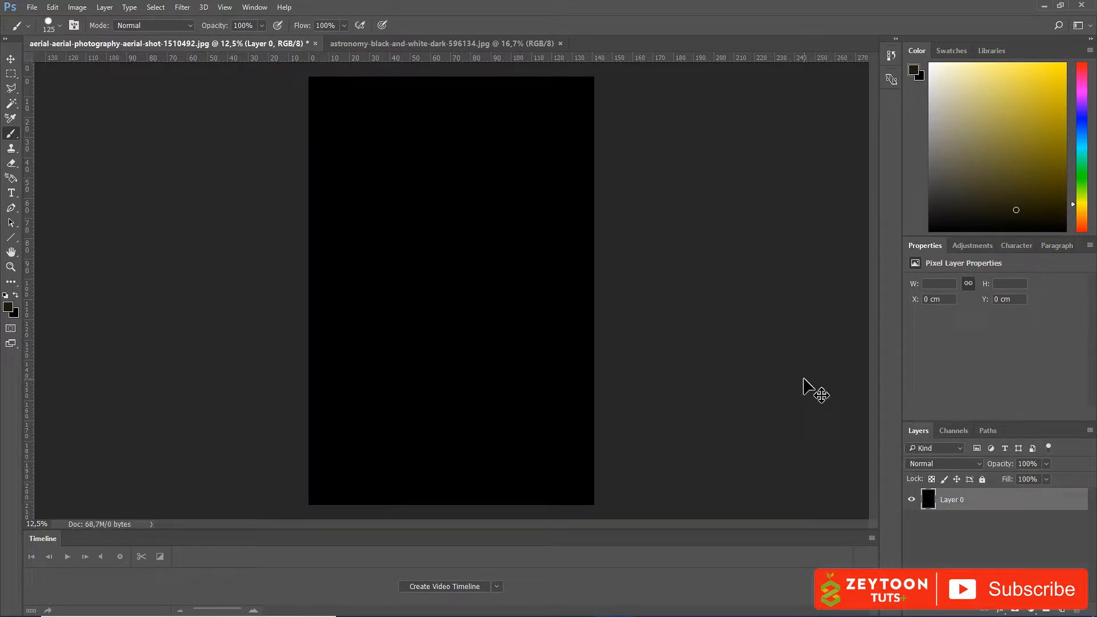
key(ctrl+z)
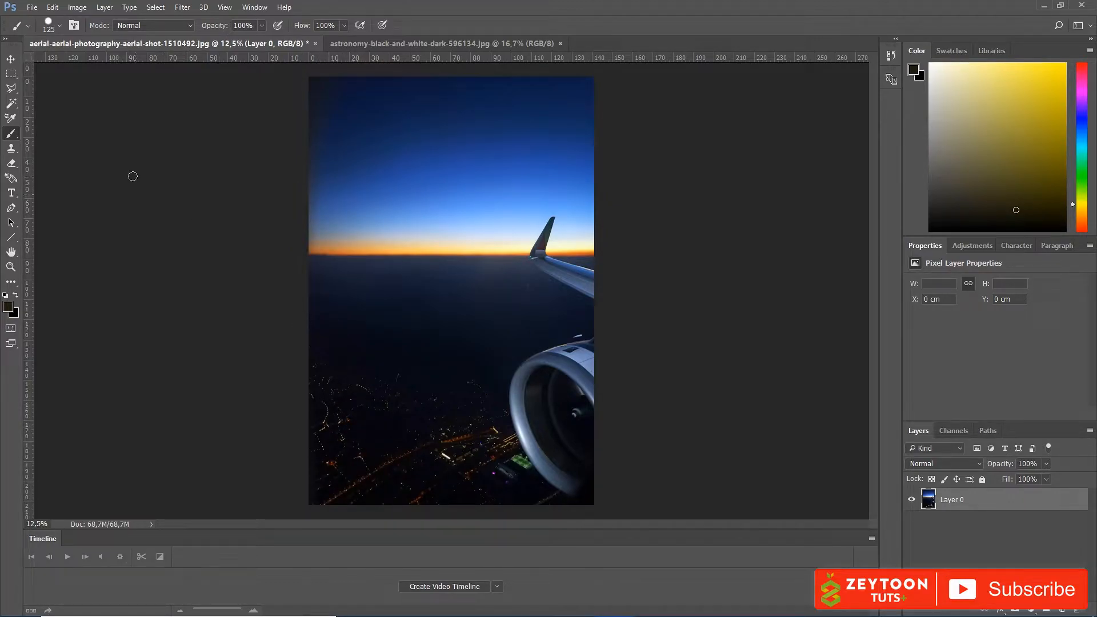
Step: Select a roughly four-sided patch of the city lights in the photo's lower-left corner with the Polygonal Lasso
click(9, 89)
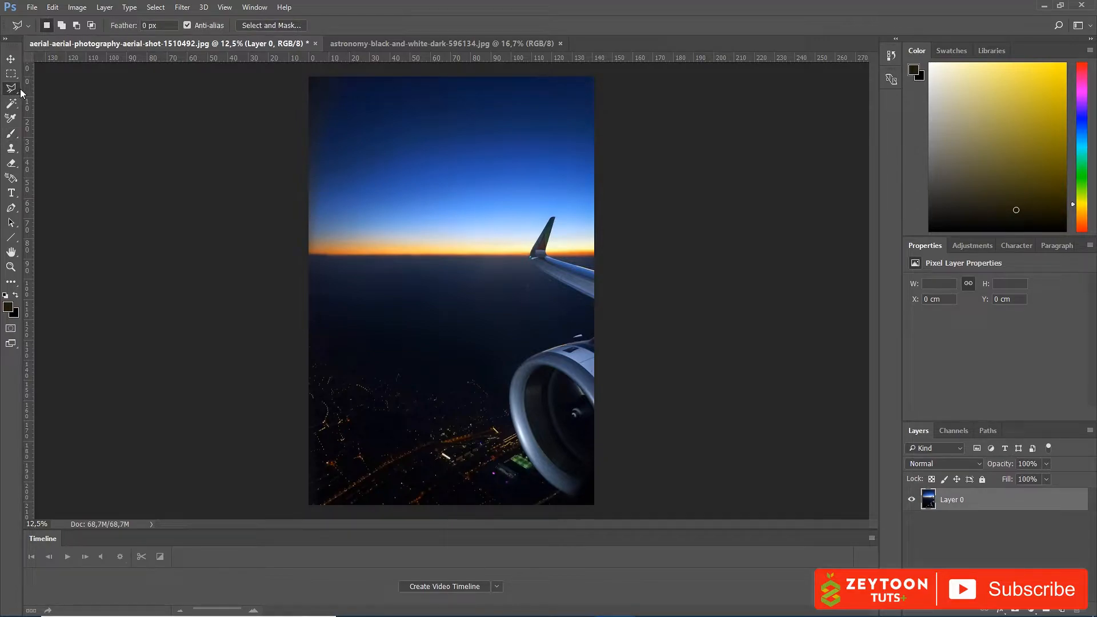
click(397, 395)
click(329, 378)
click(325, 489)
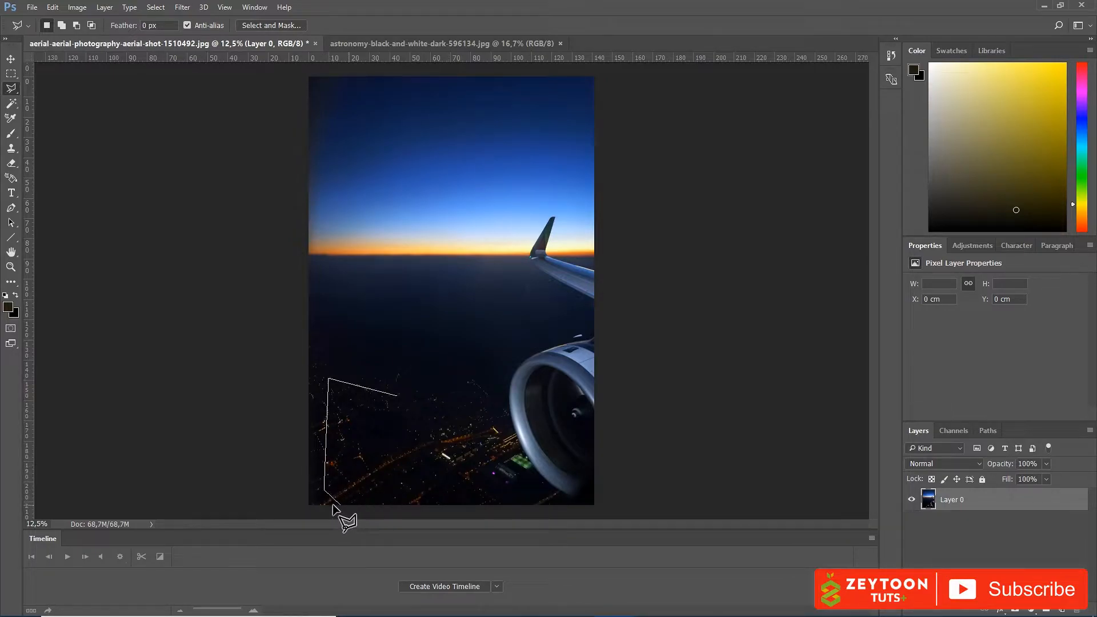
click(316, 513)
click(399, 513)
double_click(396, 397)
Step: Fill the selected city lights using Content-Aware with Color Adaptation at 100% opacity, and deselect
click(53, 7)
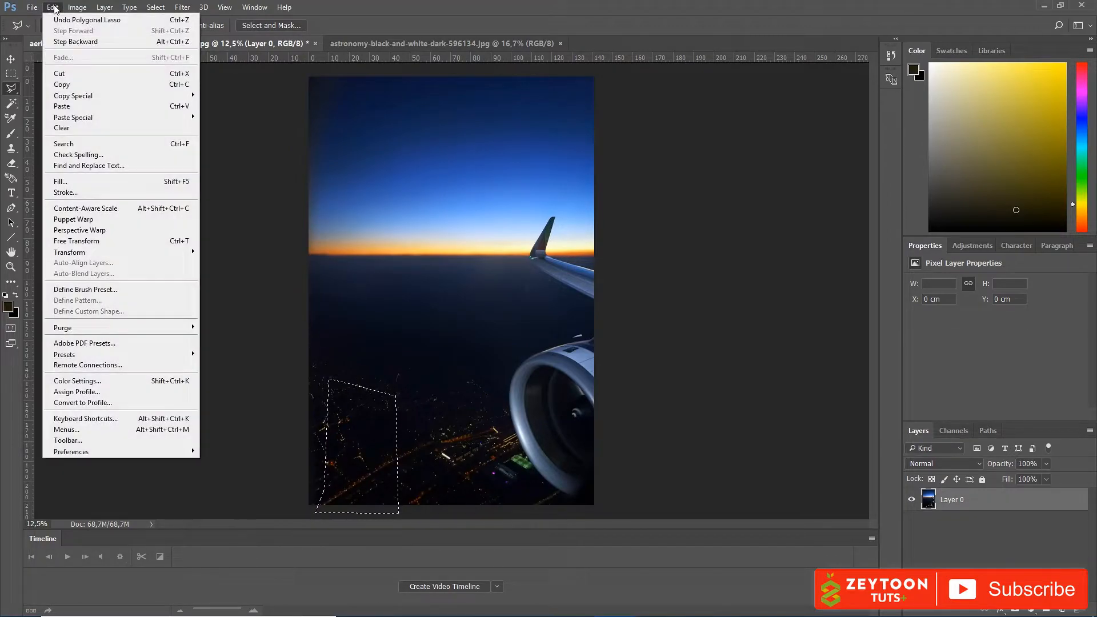
click(103, 183)
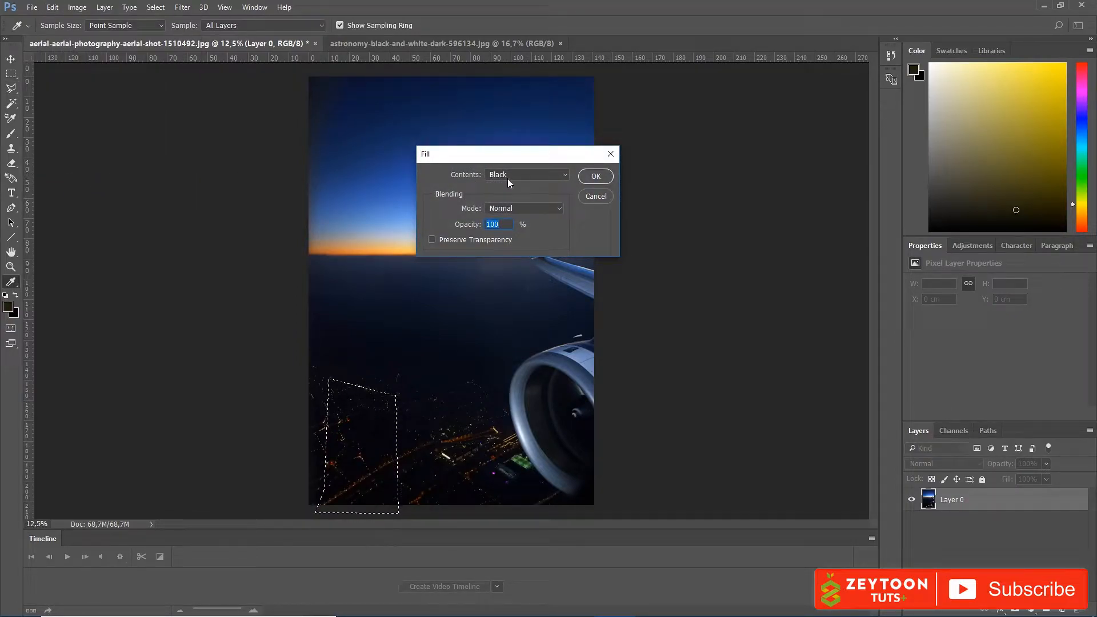
click(523, 175)
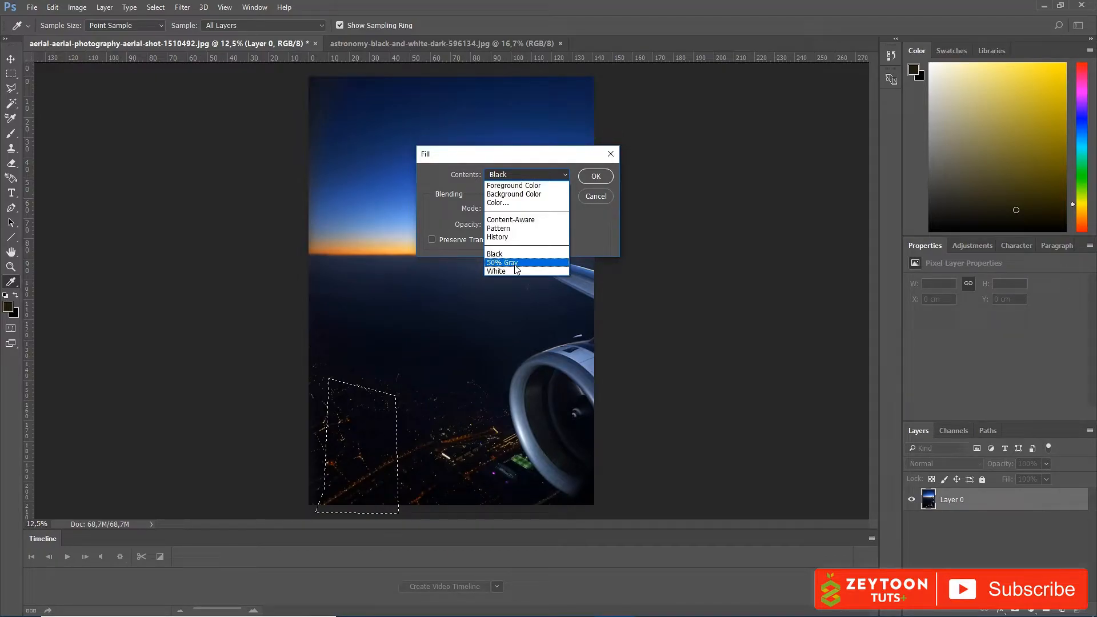
click(530, 222)
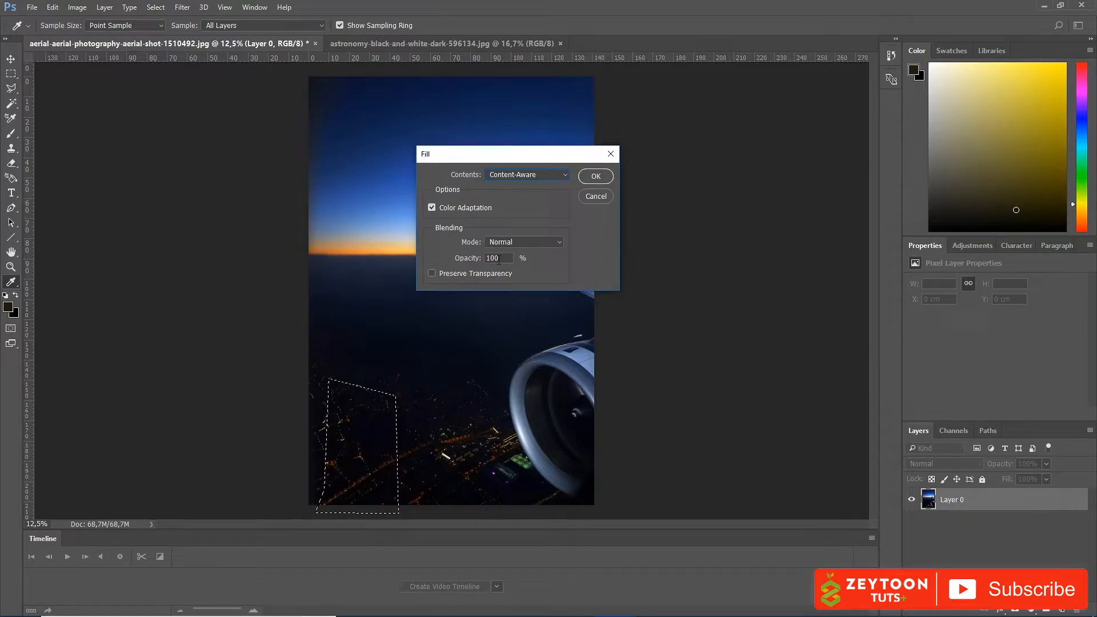
click(594, 178)
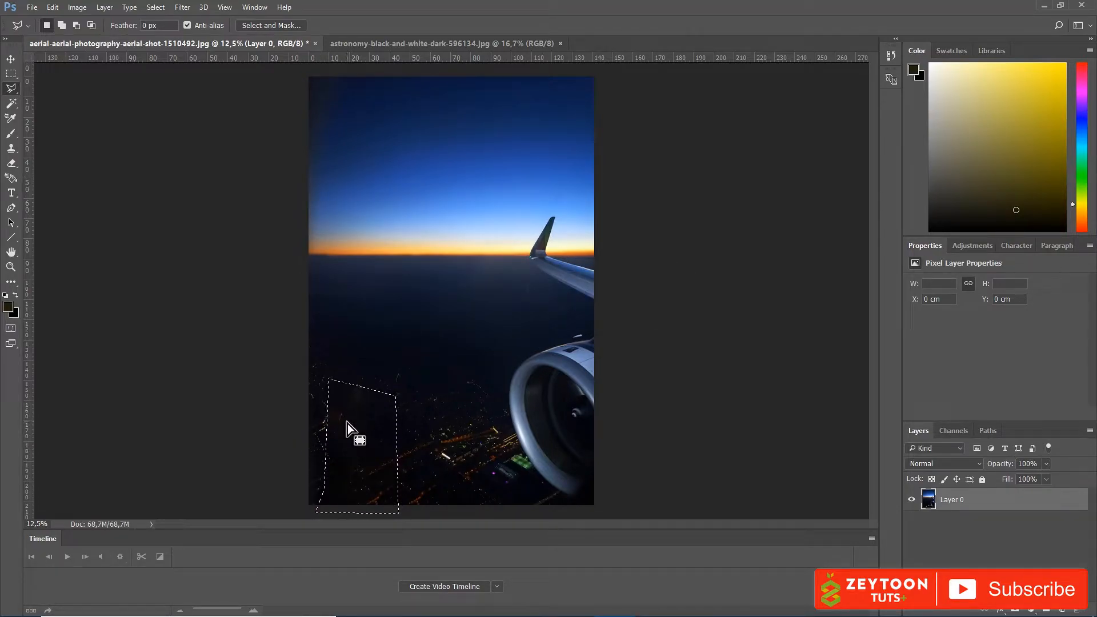
key(ctrl+d)
Step: Outline a four-sided area across the sunset horizon, to the left of the wing tip, with the Polygonal Lasso
click(371, 218)
click(372, 273)
click(481, 278)
click(471, 218)
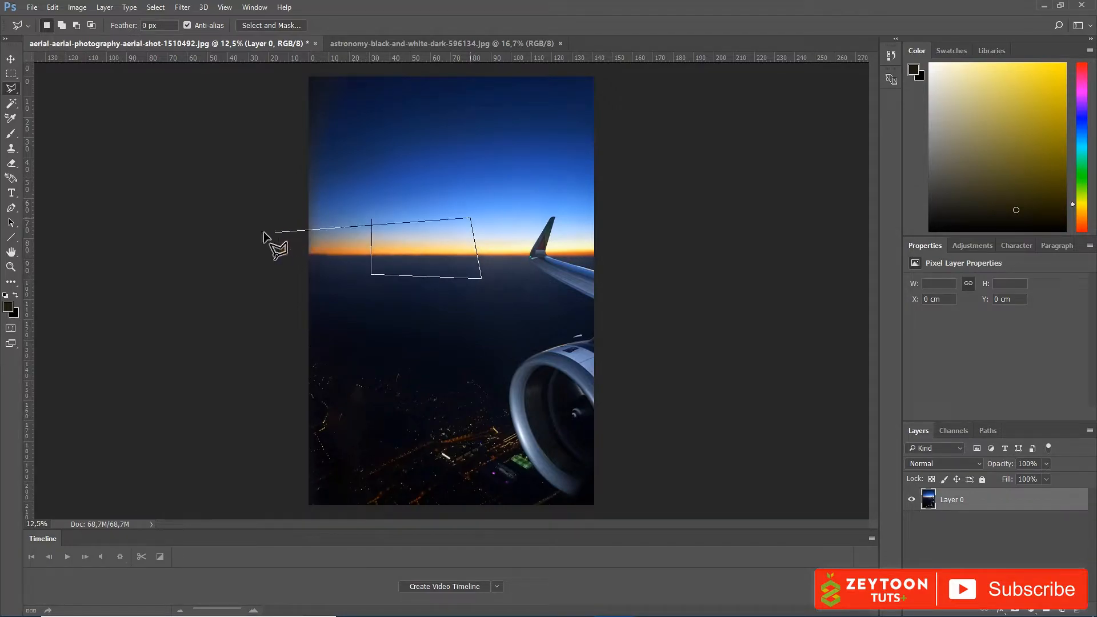
click(372, 219)
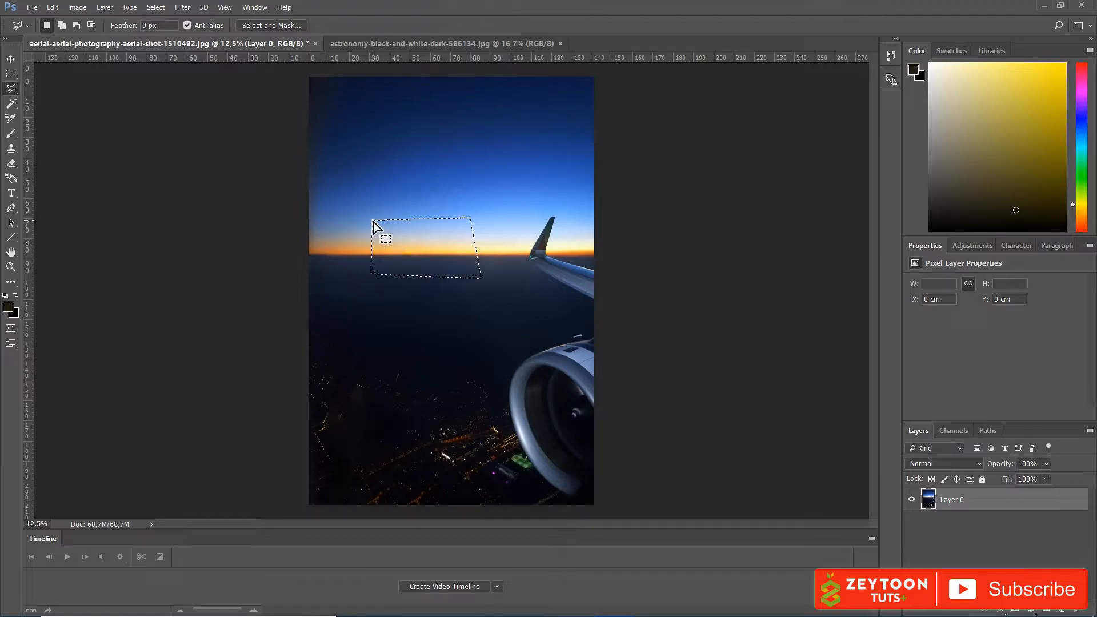
Step: Try a Content-Aware fill on the horizon selection, undo it and deselect
click(59, 11)
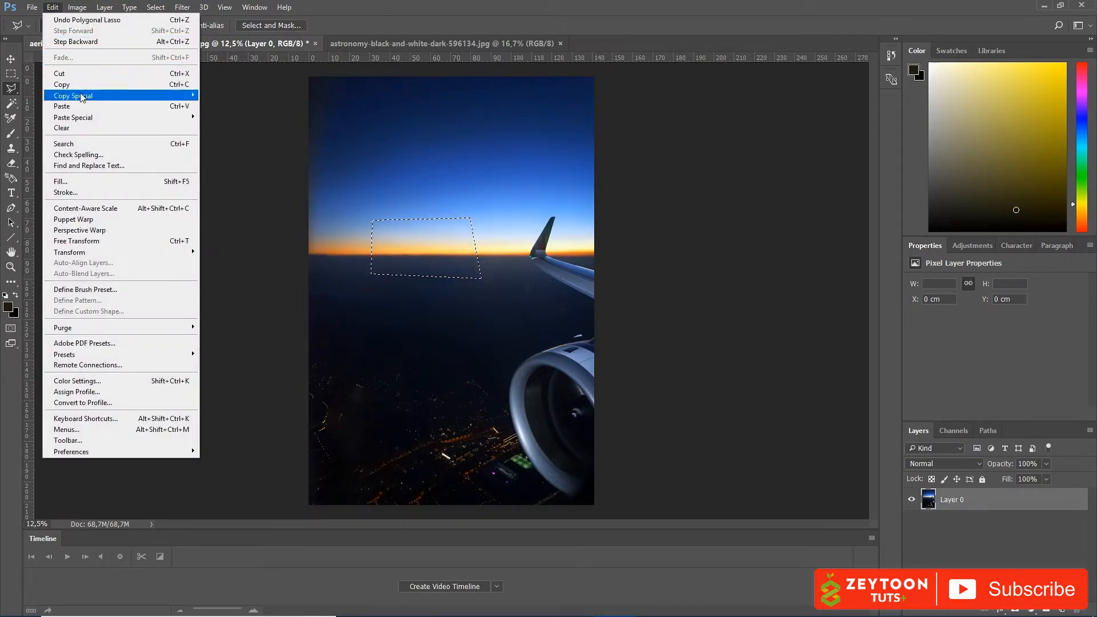
click(91, 183)
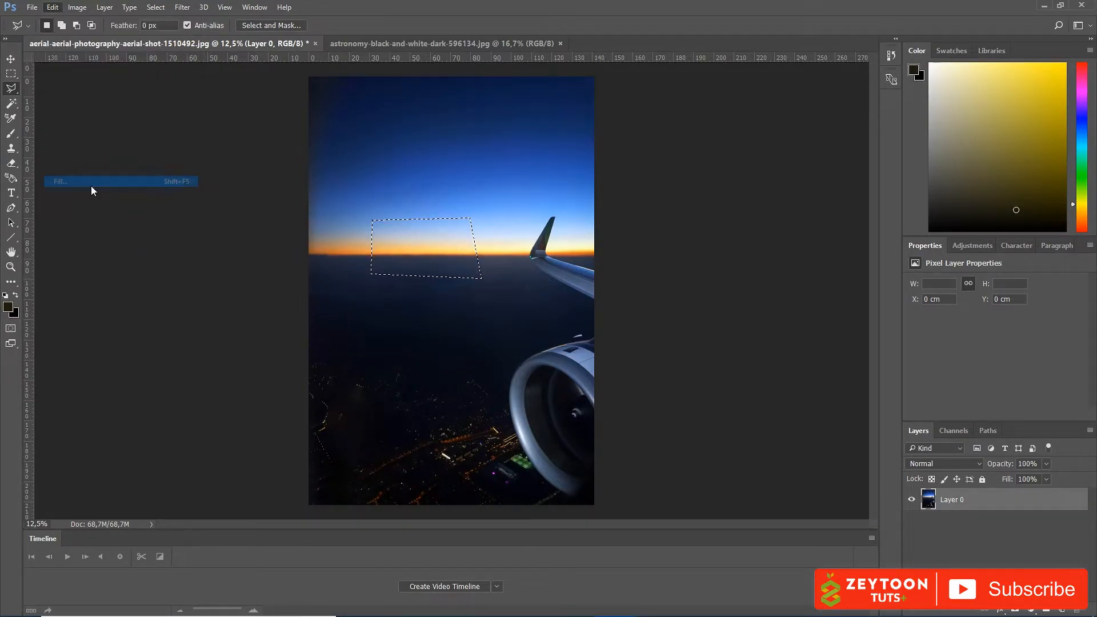
click(596, 176)
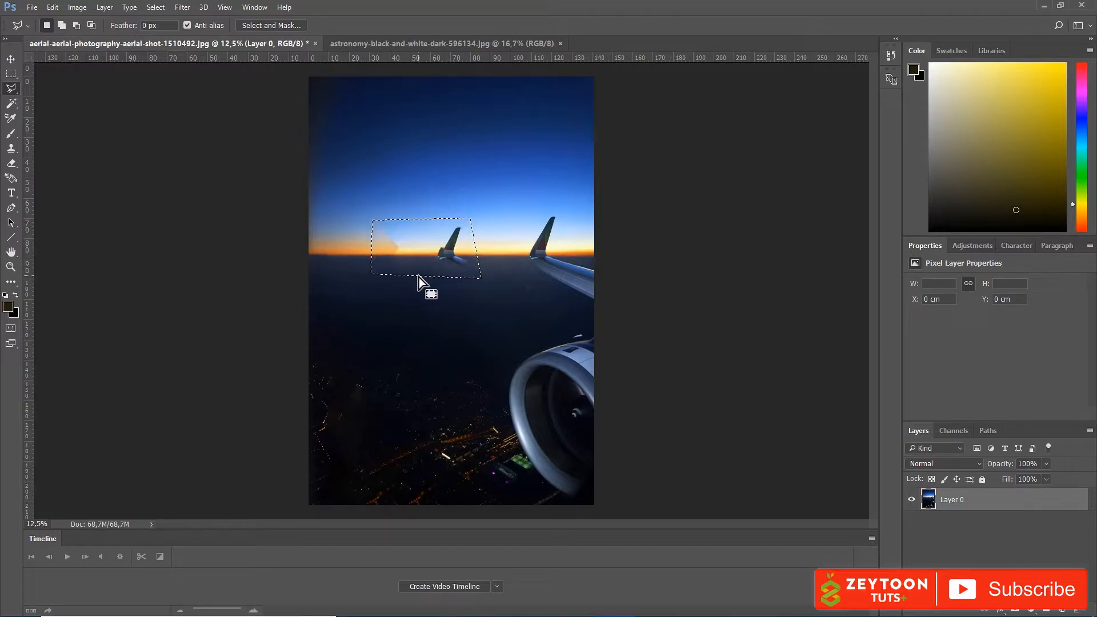
key(ctrl+z)
key(ctrl+d)
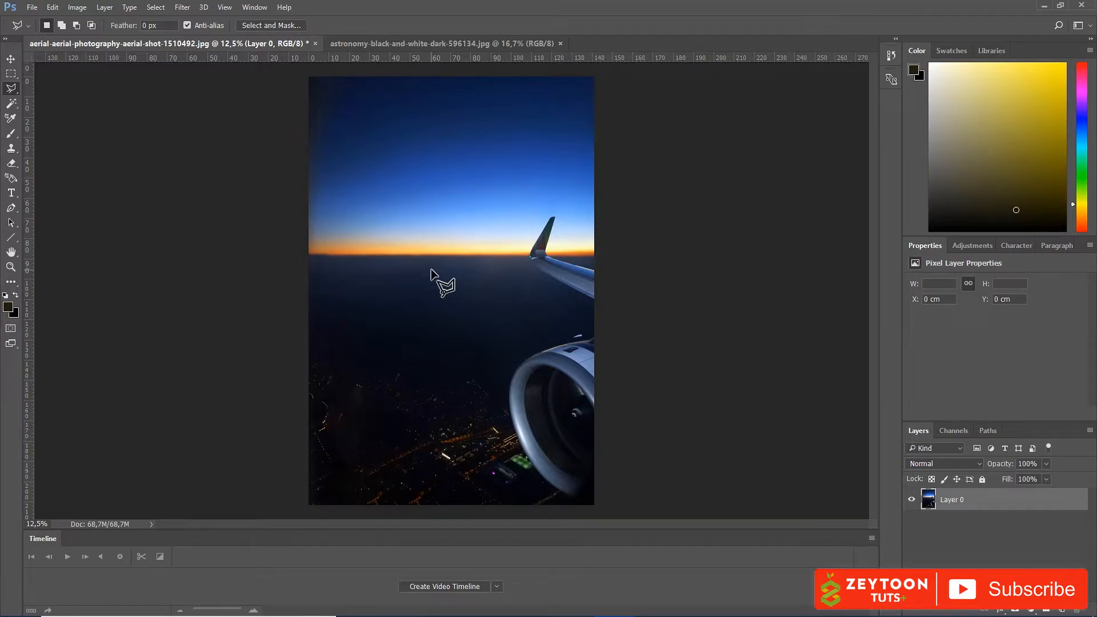
Step: Copy the entire moon image from the astronomy document into the airplane photo as a new layer
click(380, 36)
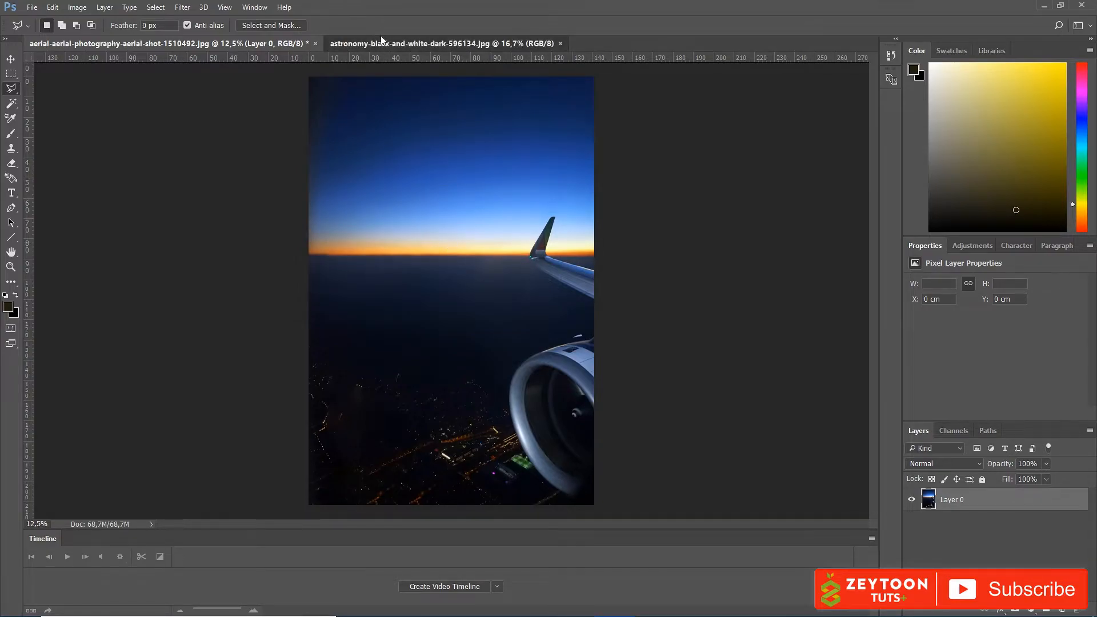
key(ctrl+a)
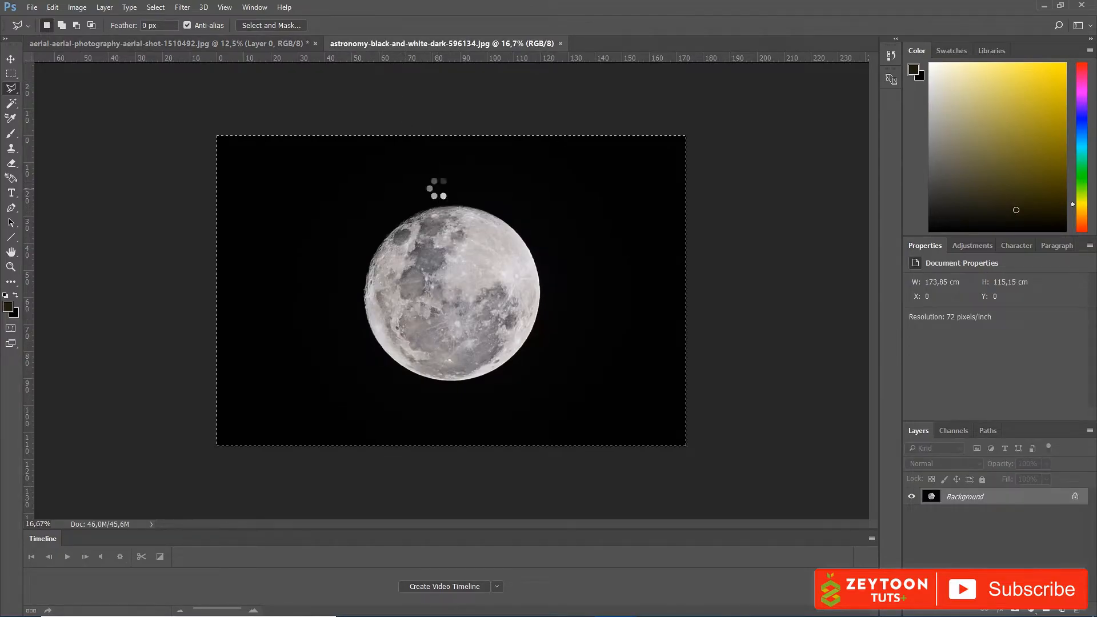
drag(427, 181, 259, 50)
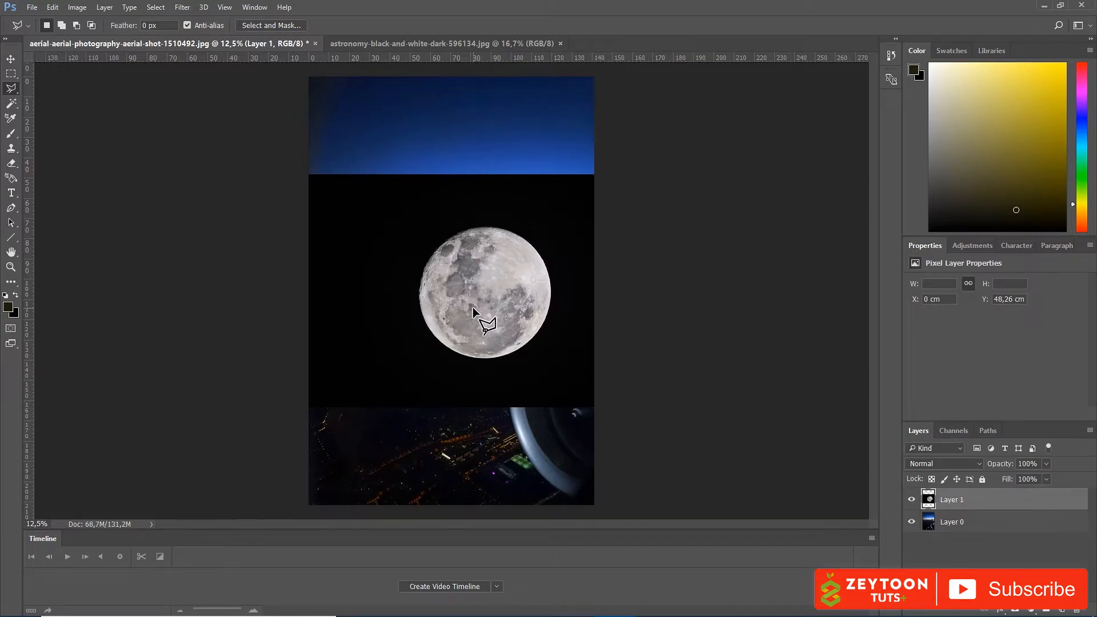
Step: Scale the moon layer to about 62.8% with Free Transform and place the moon over the left part of the horizon
key(ctrl+t)
drag(498, 289, 402, 185)
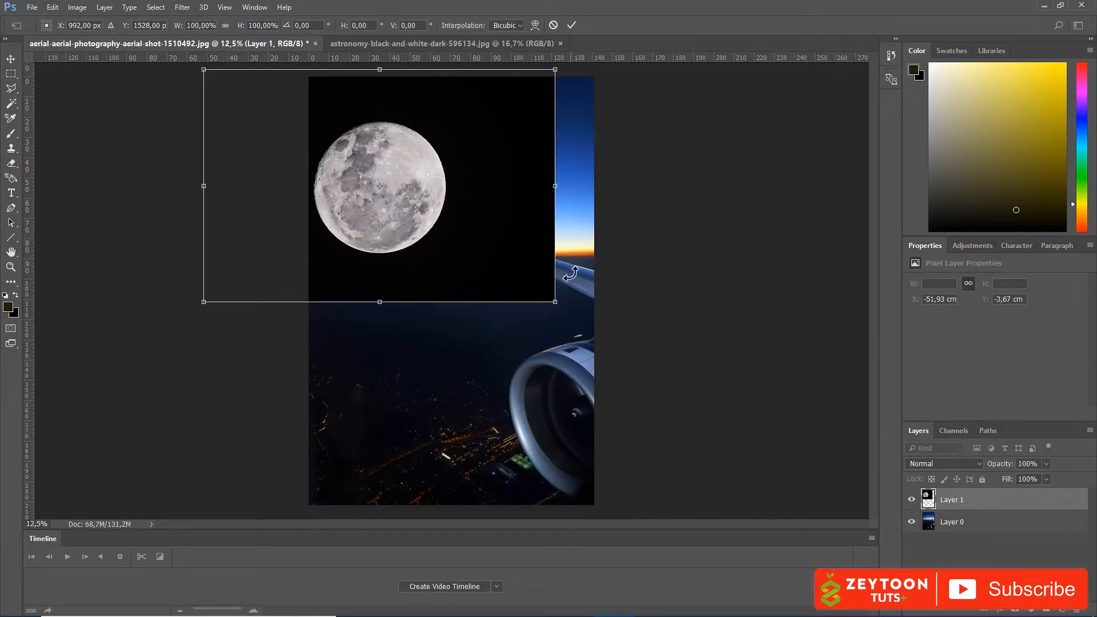
drag(556, 303, 424, 215)
drag(345, 152, 405, 247)
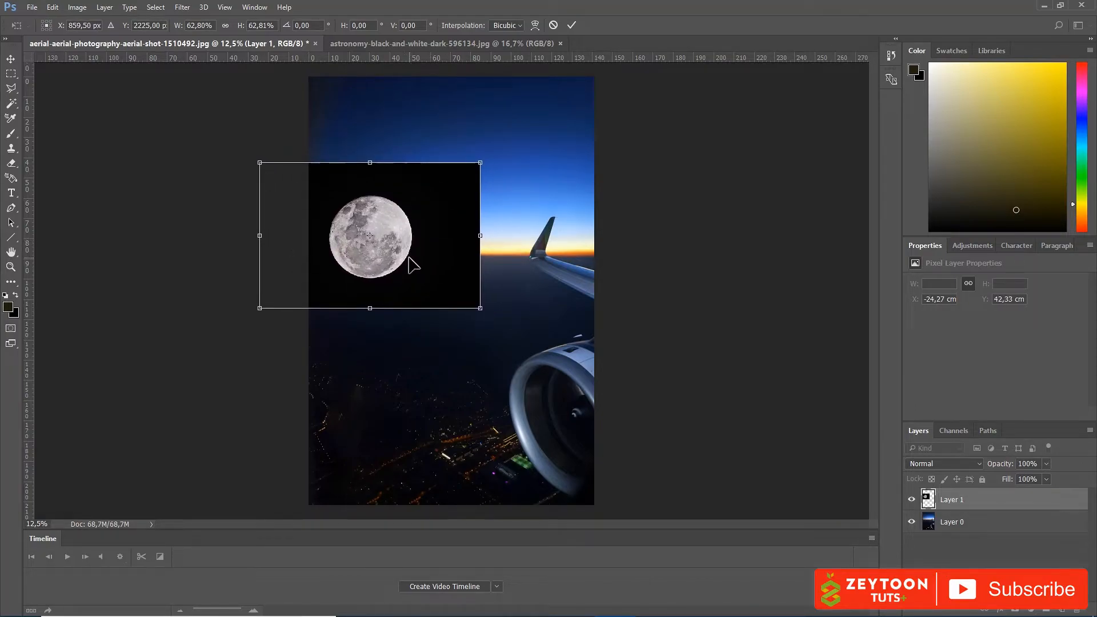
key(Return)
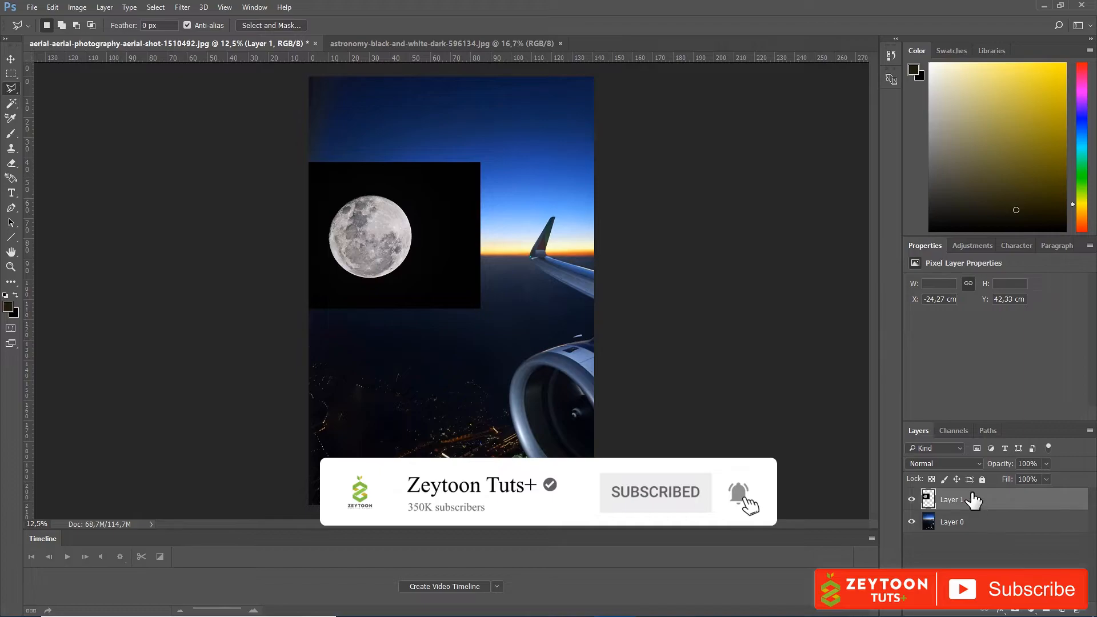
Step: Try the Darken and Lighten blend modes on the moon layer
click(931, 464)
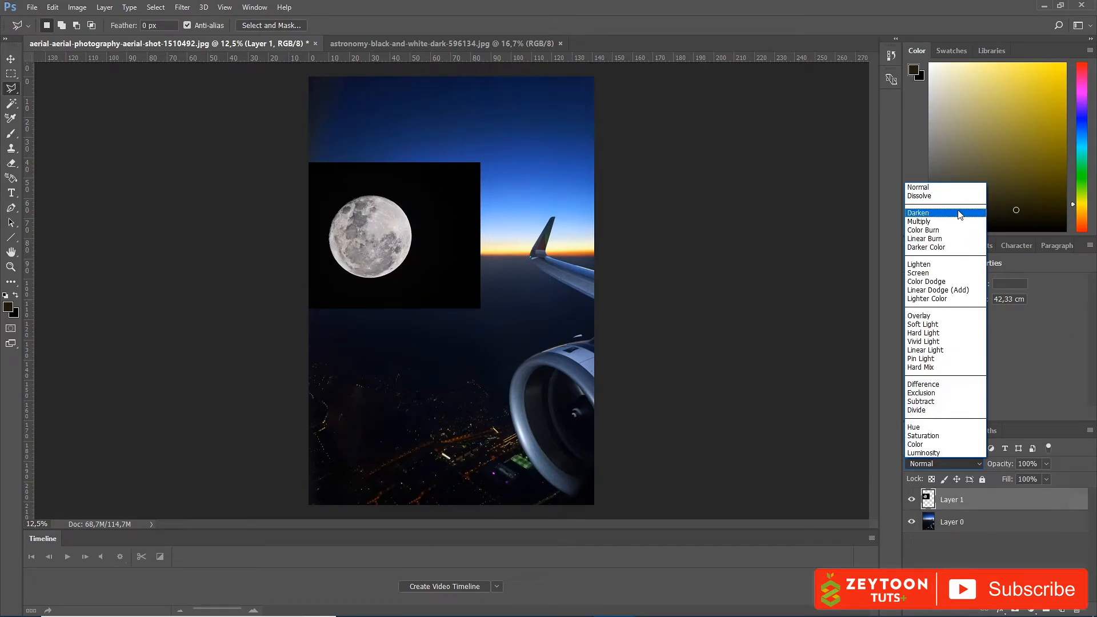
click(926, 214)
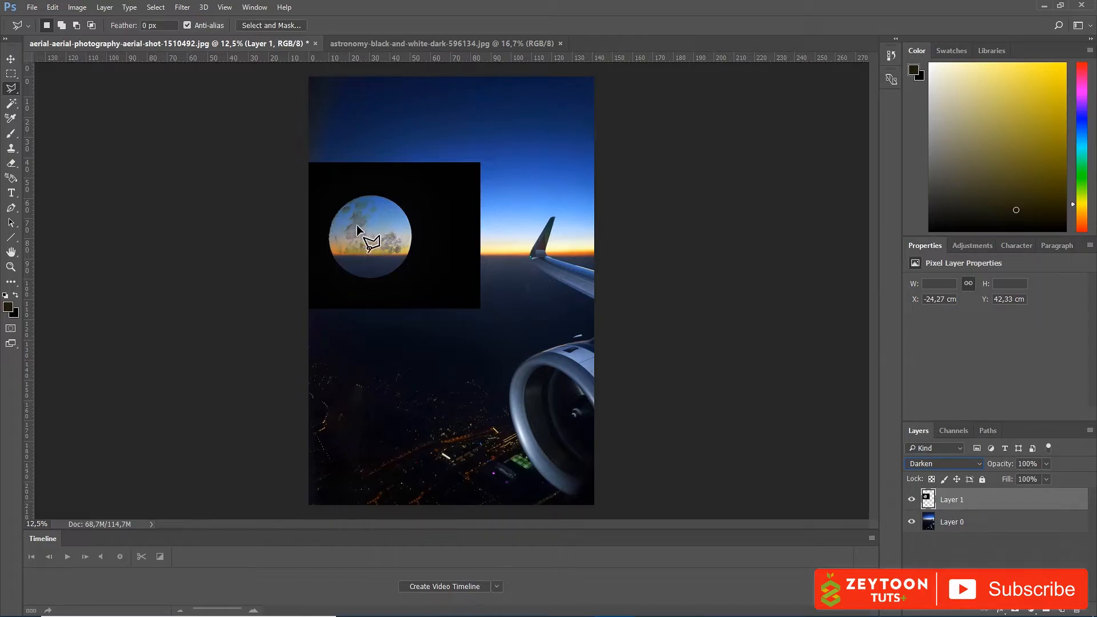
click(932, 463)
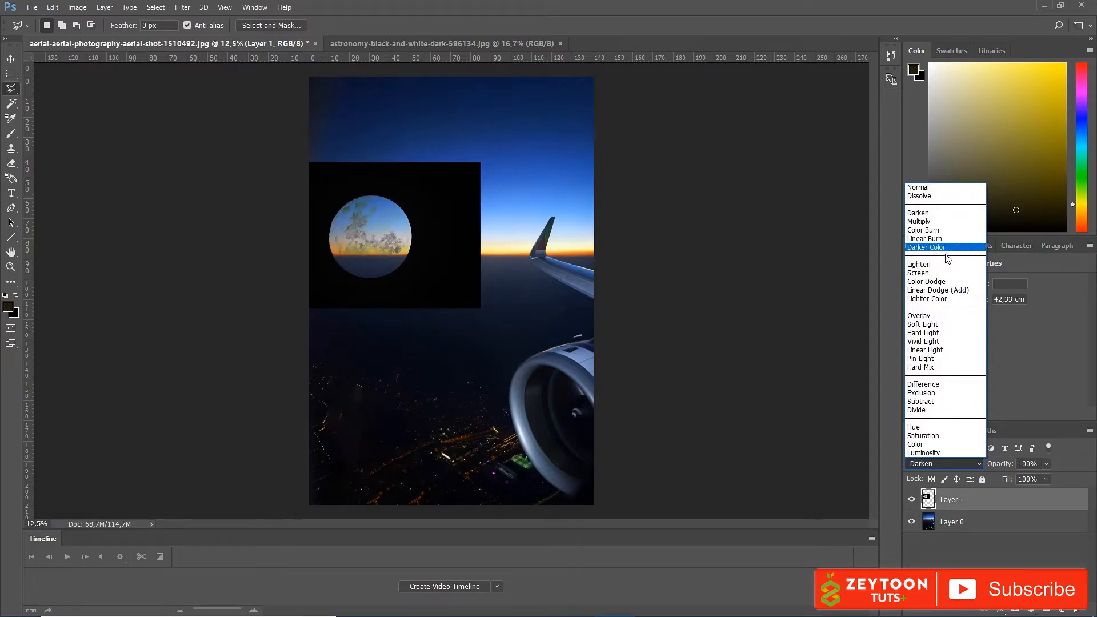
click(946, 264)
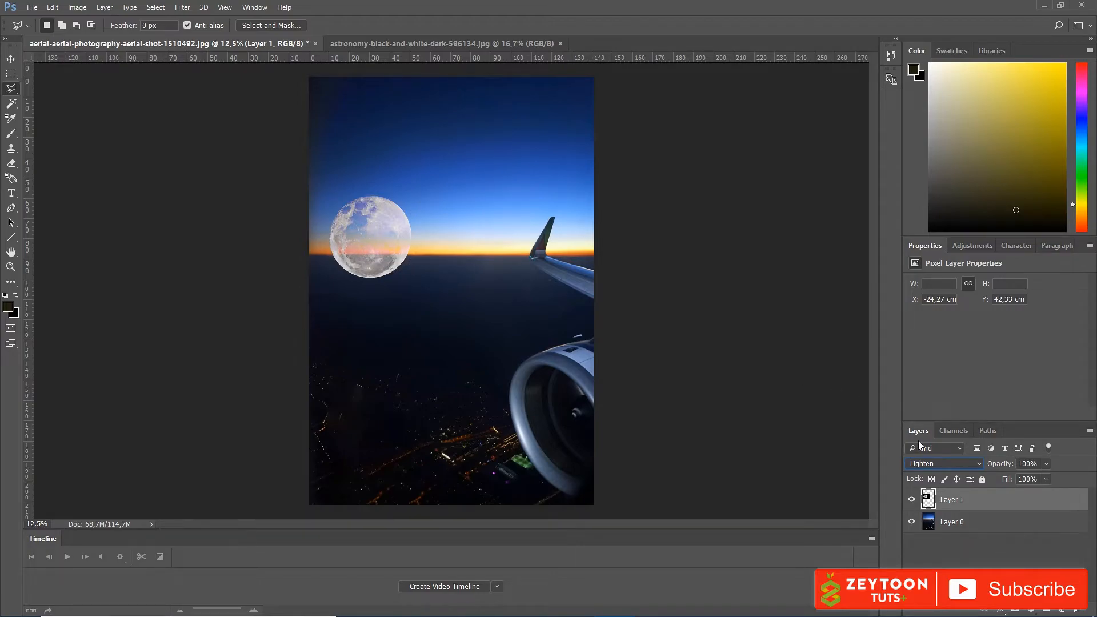
Step: Compare the Screen, Color Dodge and Linear Dodge (Add) blend modes on the moon layer
click(919, 463)
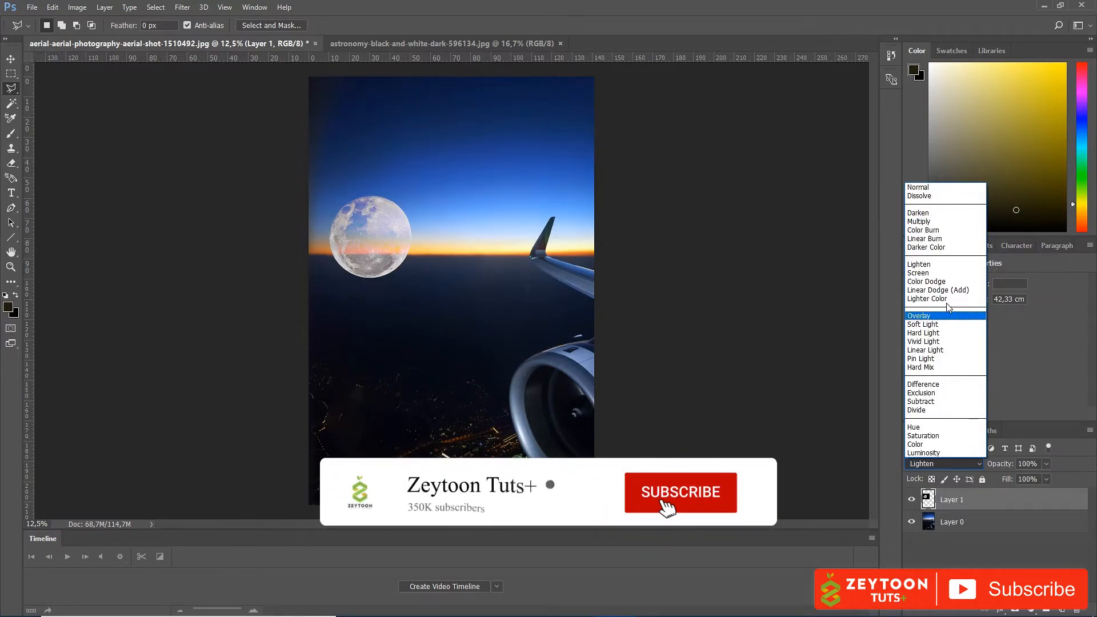
click(944, 273)
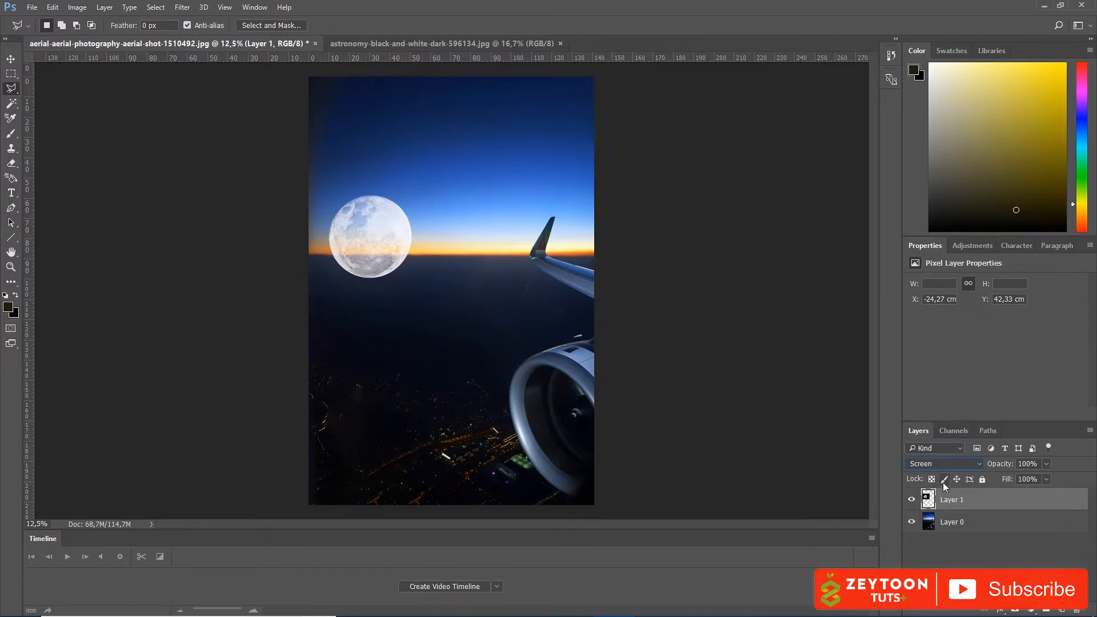
click(955, 464)
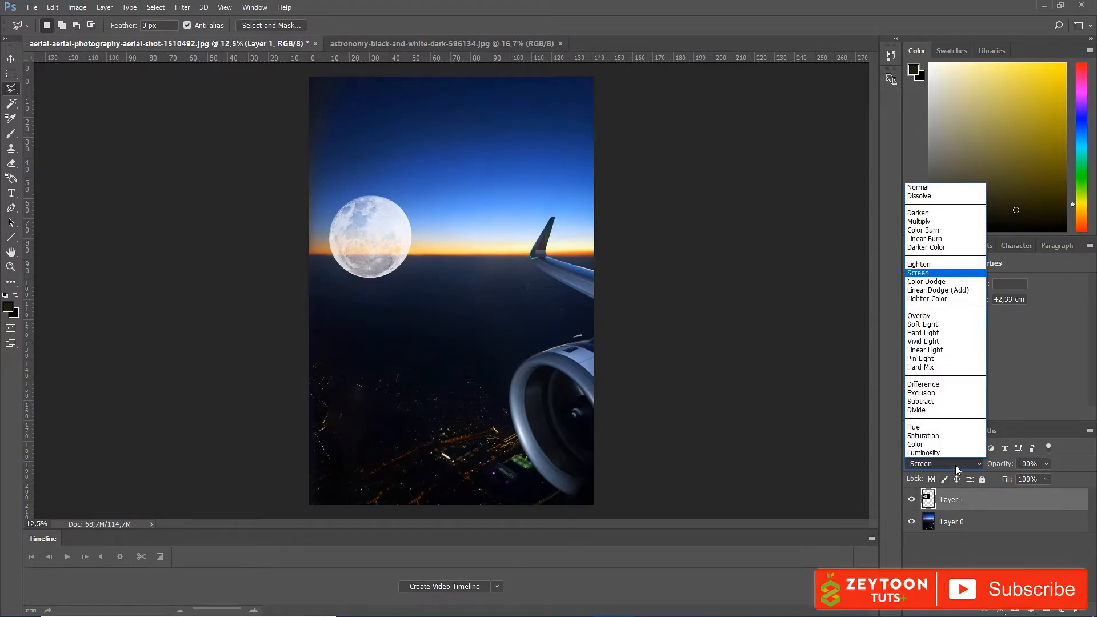
click(955, 282)
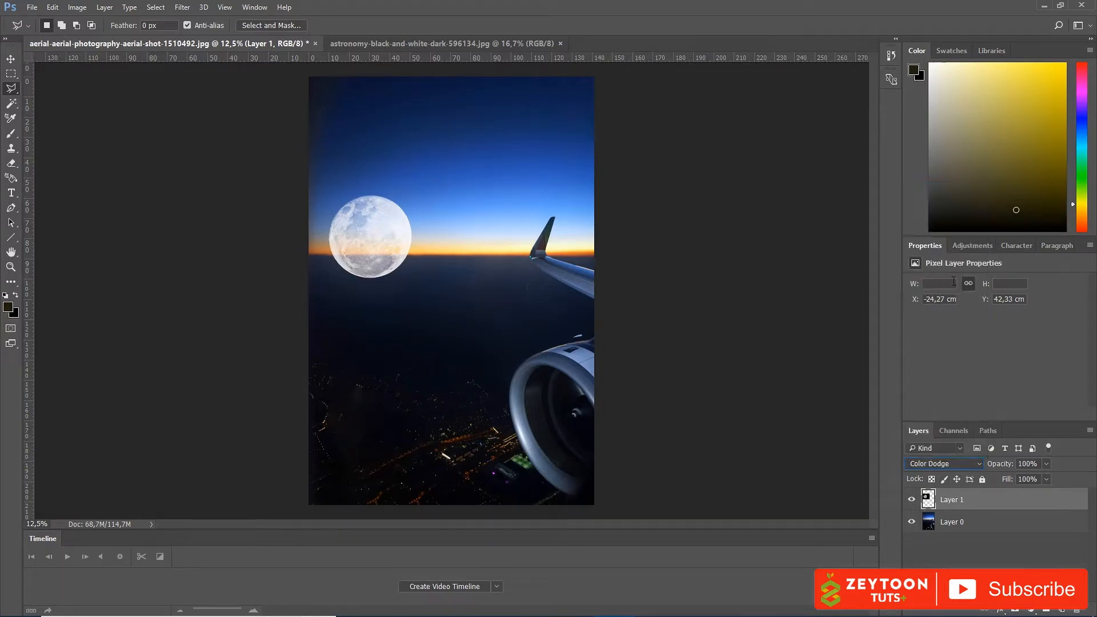
click(927, 465)
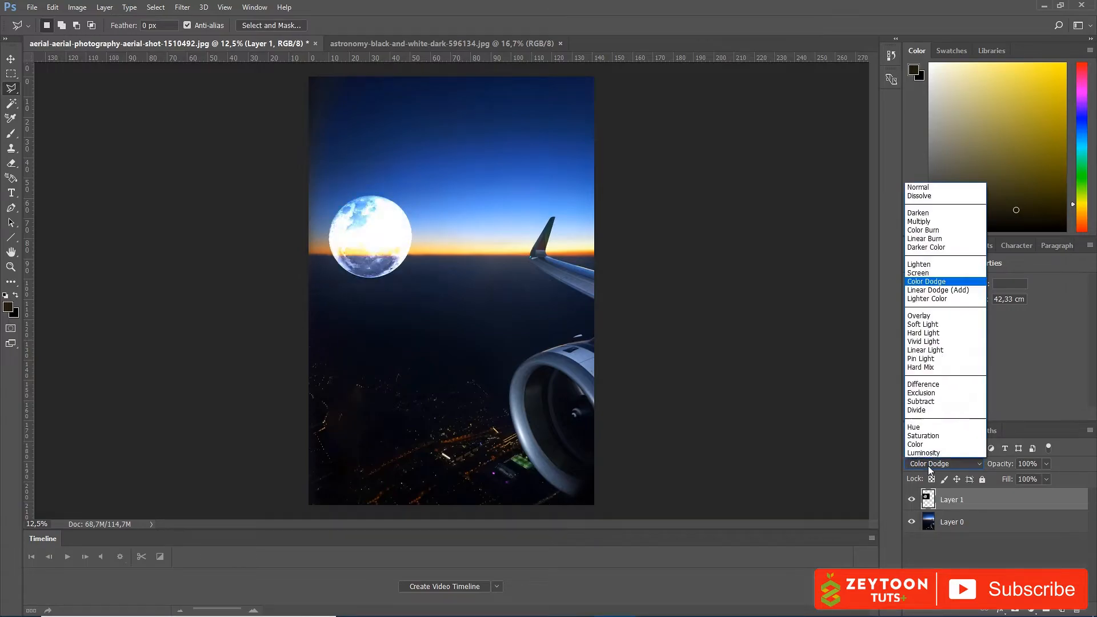
click(946, 290)
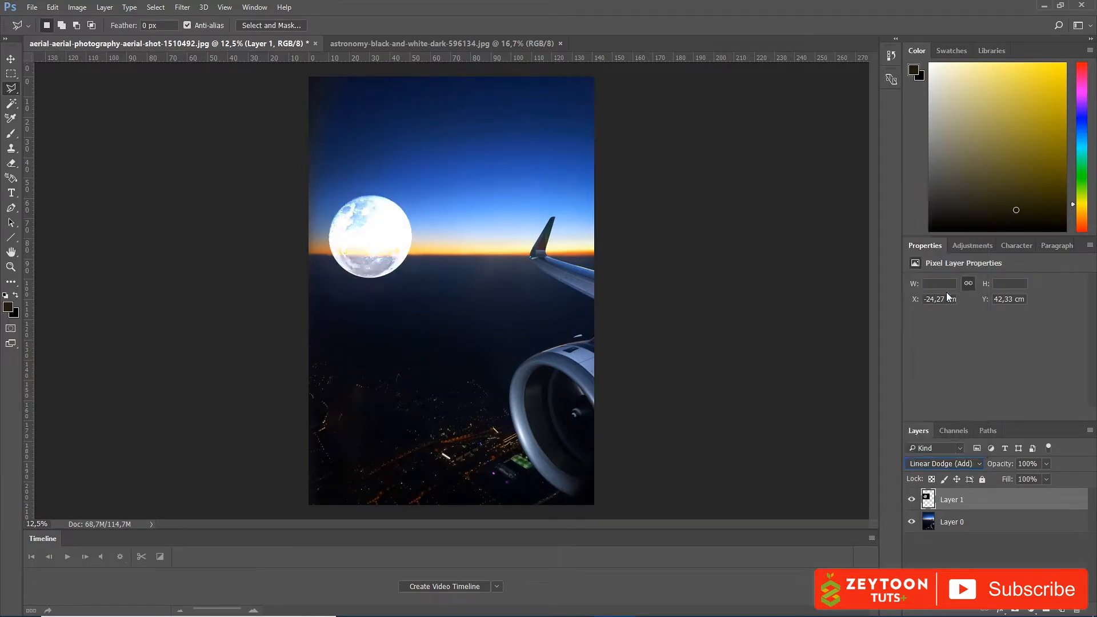
Step: Set the moon layer's blend mode to Overlay
click(945, 459)
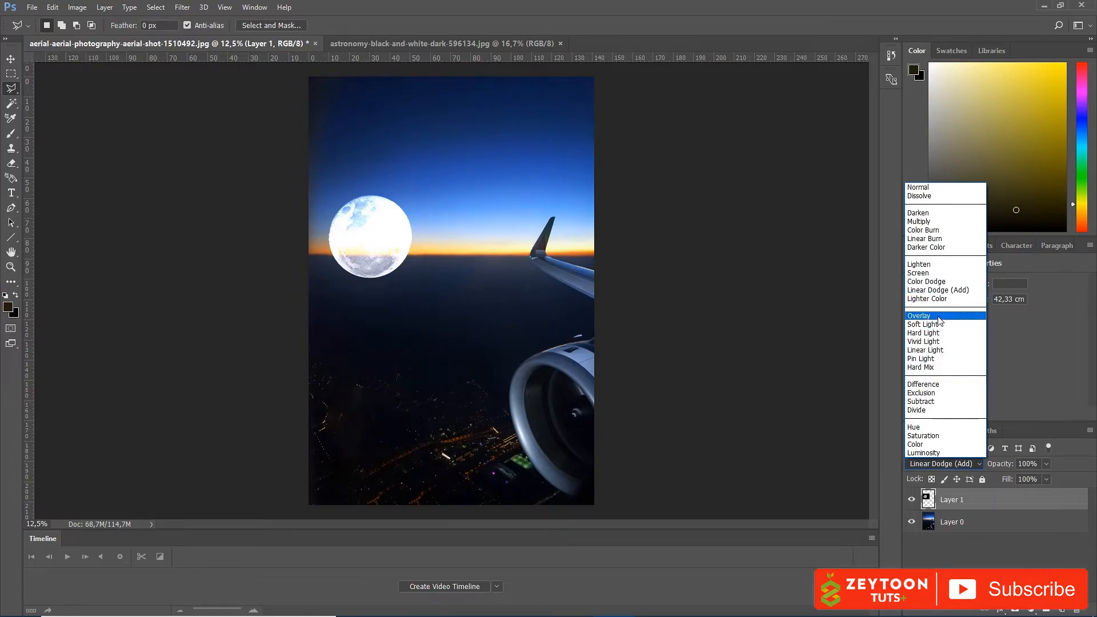
click(939, 315)
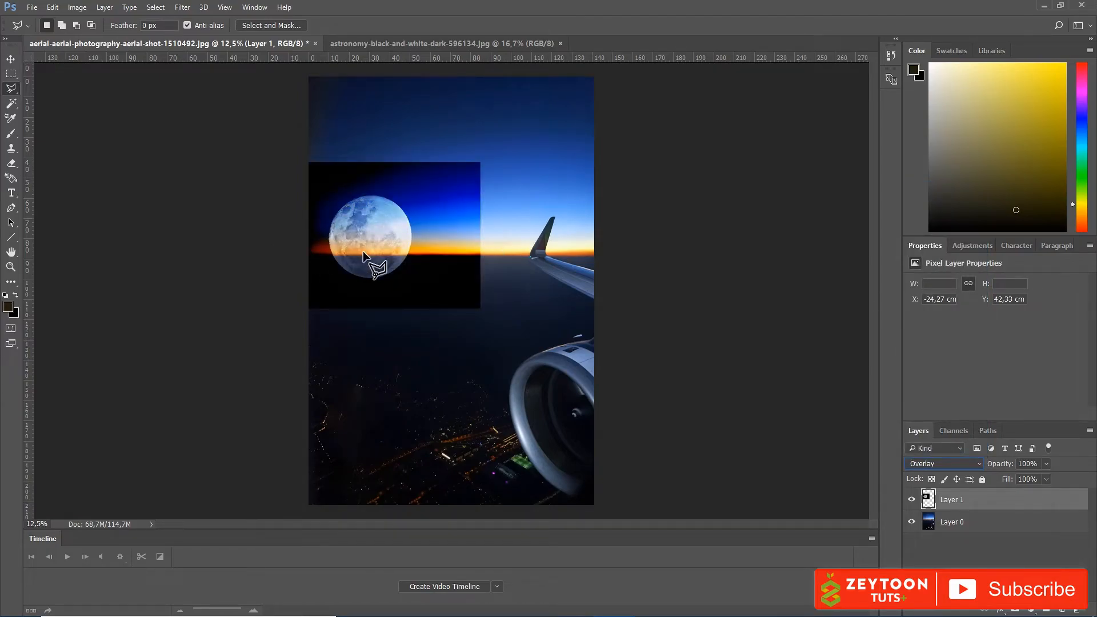
Step: Keep the moon layer on Overlay, activate the Move tool and cycle backward through its blend modes past Lighter Color and Darker Color to Darken
click(929, 463)
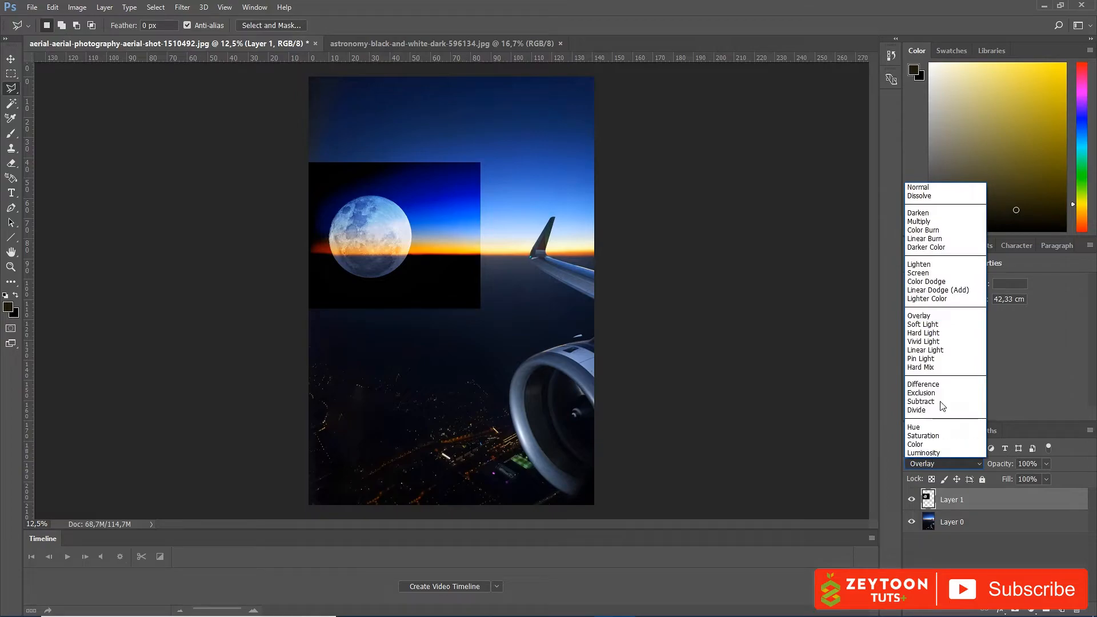
click(949, 317)
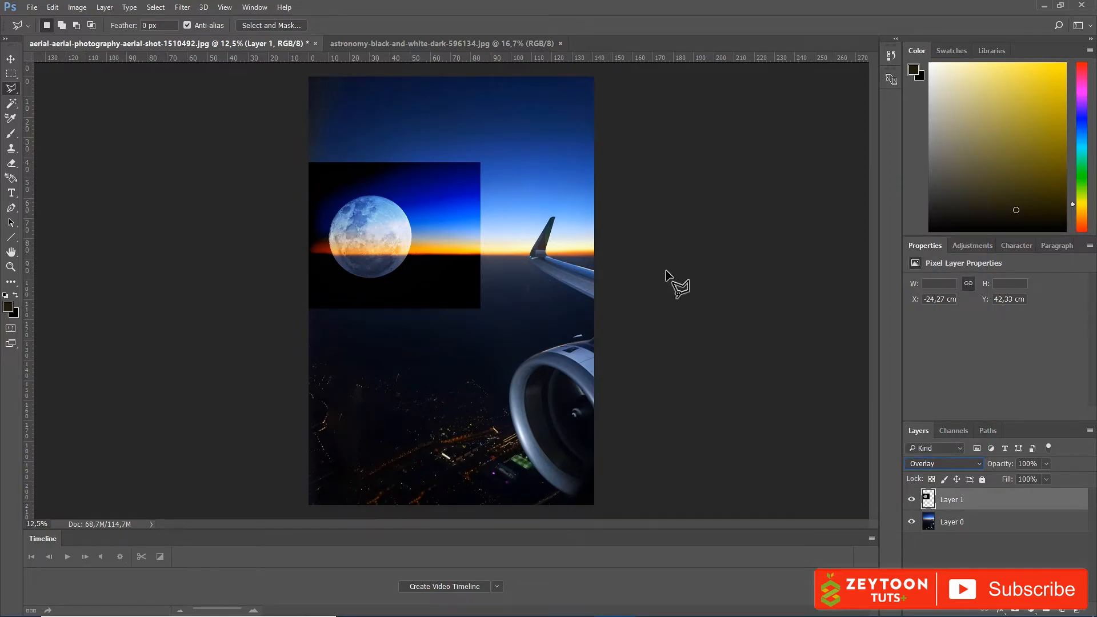
click(16, 62)
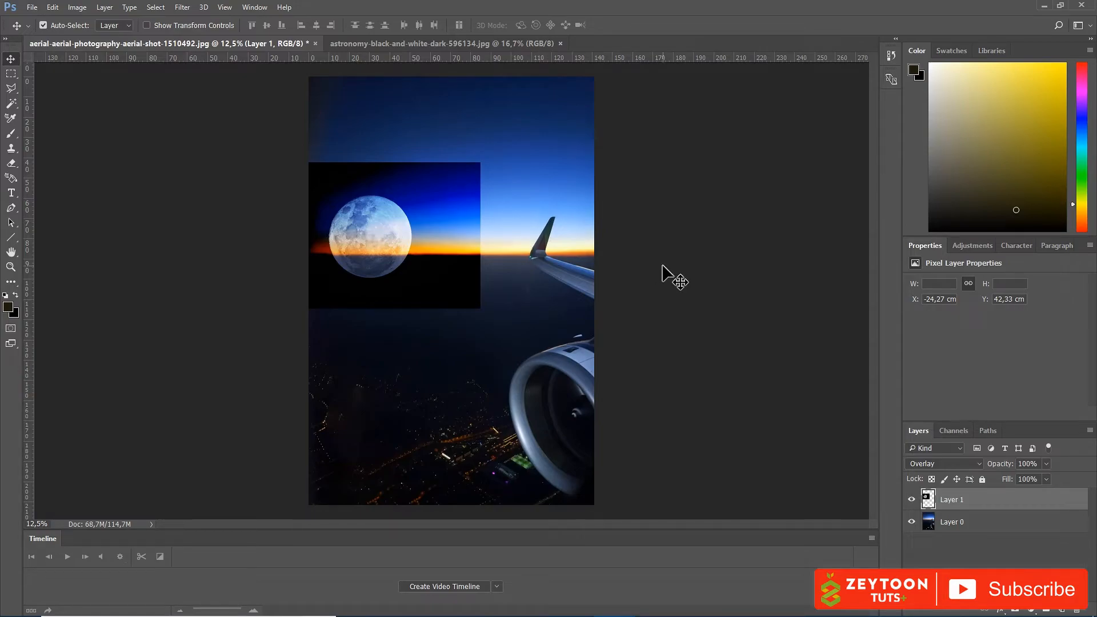
key(shift+plus)
key(shift+minus)
key(shift+minus)
key(shift+minus)
key(shift+minus)
key(shift+minus)
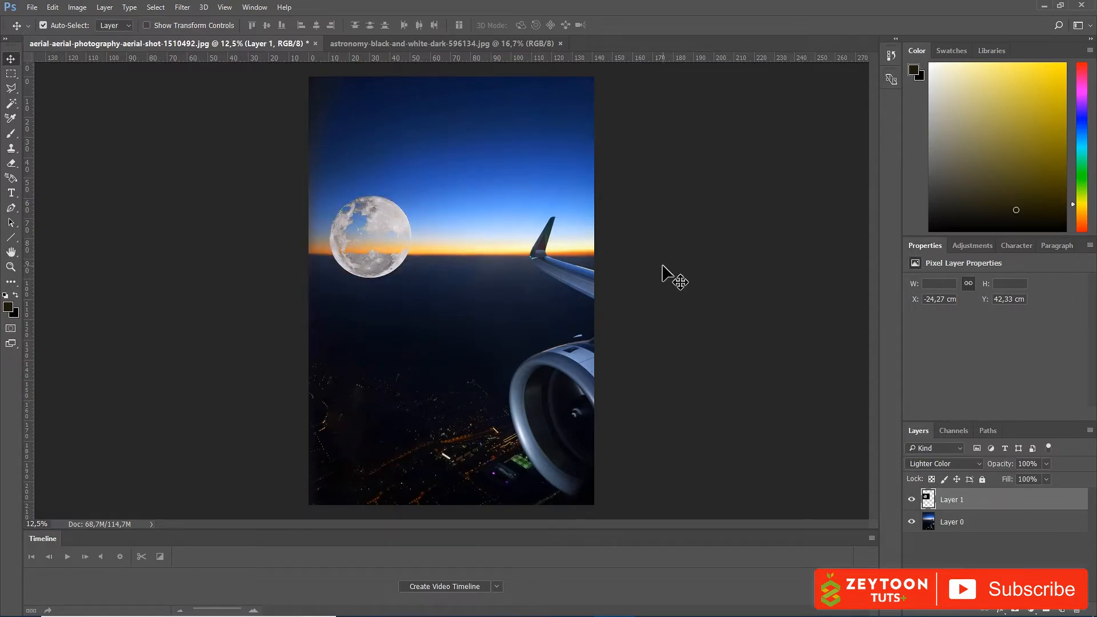
key(shift+minus)
key(shift+minus)
key(shift+minus)
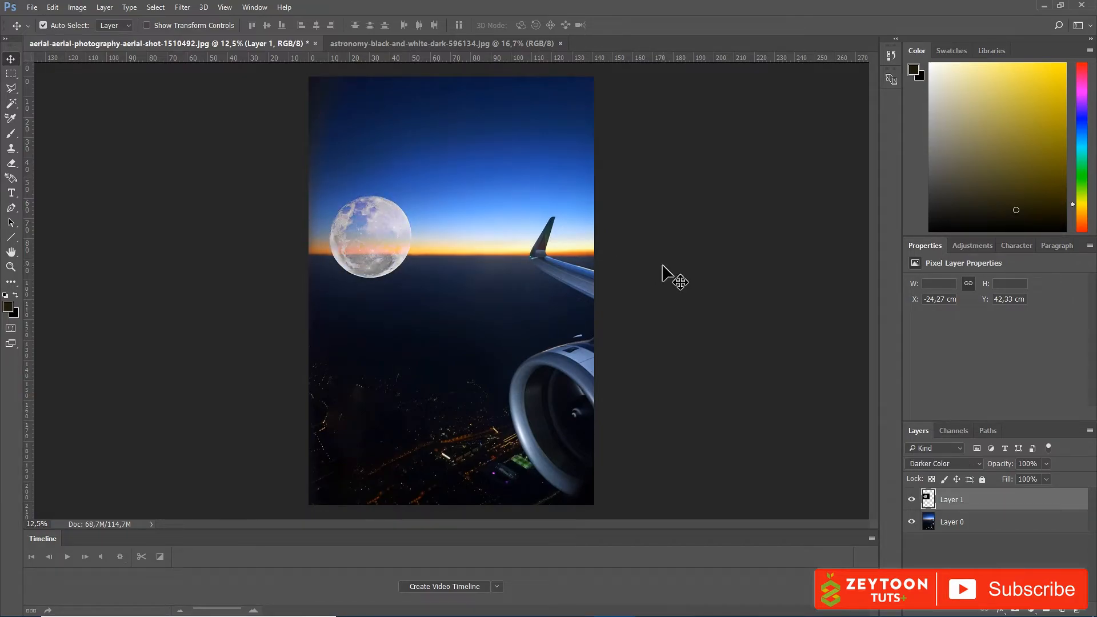
key(shift+minus)
key(shift+minus)
key(shift+minus)
key(shift+minus)
key(shift+minus)
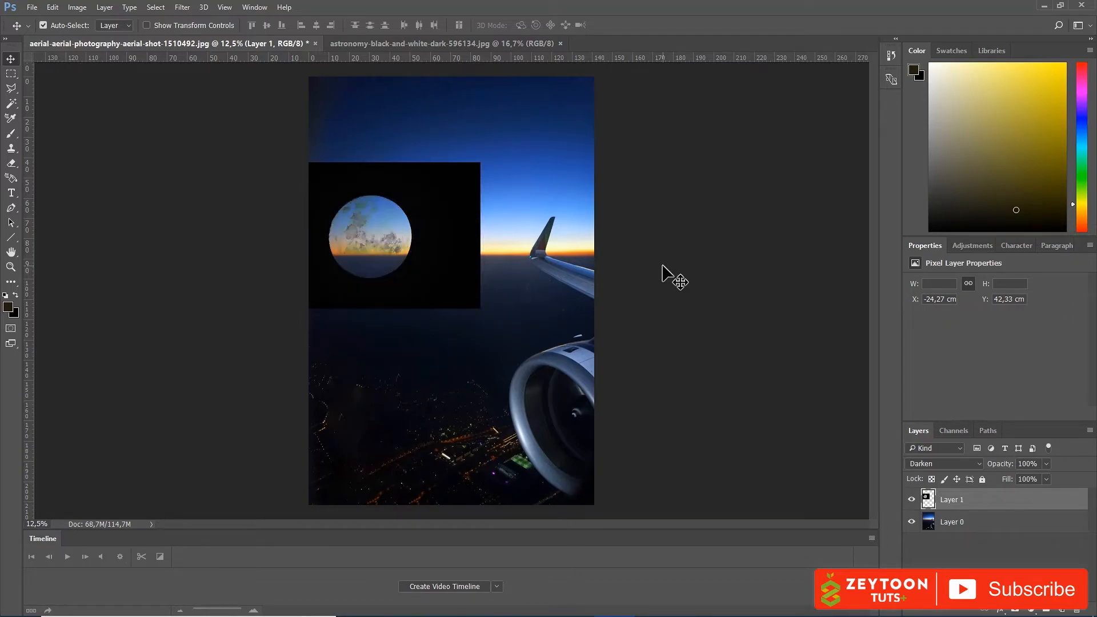
Step: Cycle the moon layer's blend modes forward from Darken through Color Burn, Overlay and Difference to Saturation
key(shift+plus)
key(shift+plus)
key(shift+plus)
key(shift+plus)
key(shift+plus)
key(shift+plus)
key(shift+plus)
key(shift+plus)
key(shift+plus)
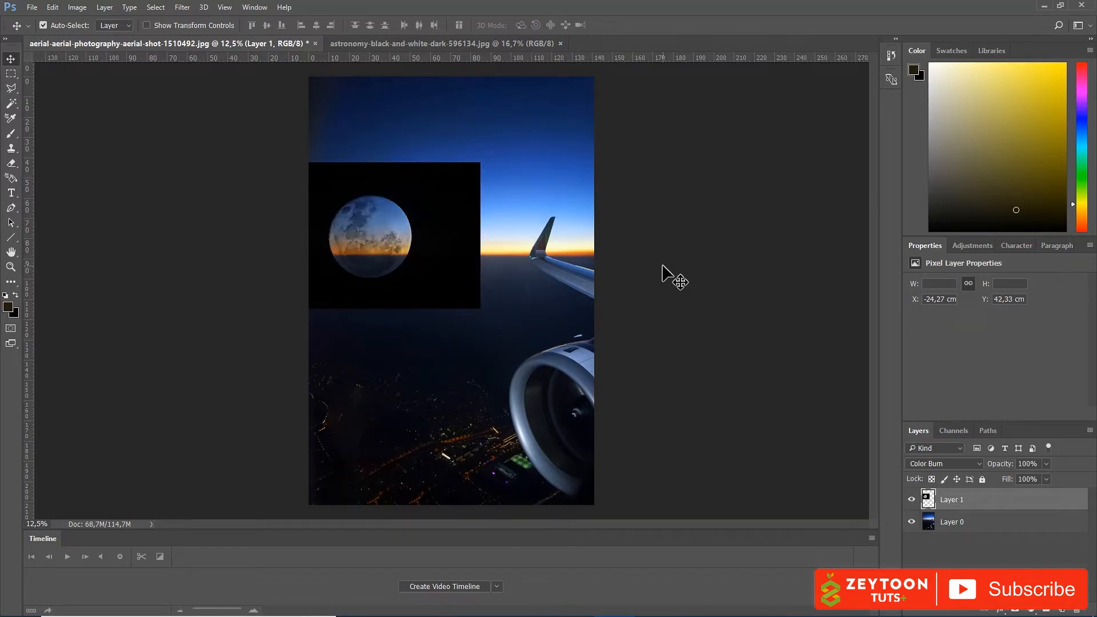
key(shift+plus)
key(shift+plus)
key(shift+plus)
key(shift+plus)
key(shift+plus)
key(shift+plus)
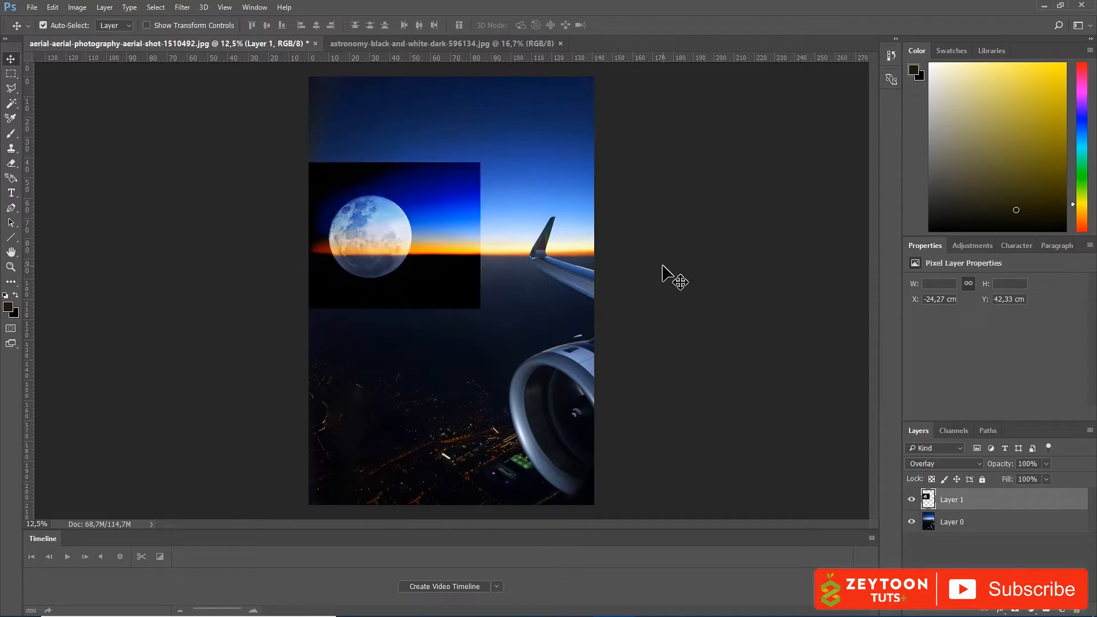
key(shift+plus)
key(shift+plus)
key(shift+plus)
key(shift+plus)
key(shift+plus)
key(shift+plus)
key(shift+plus)
key(shift+plus)
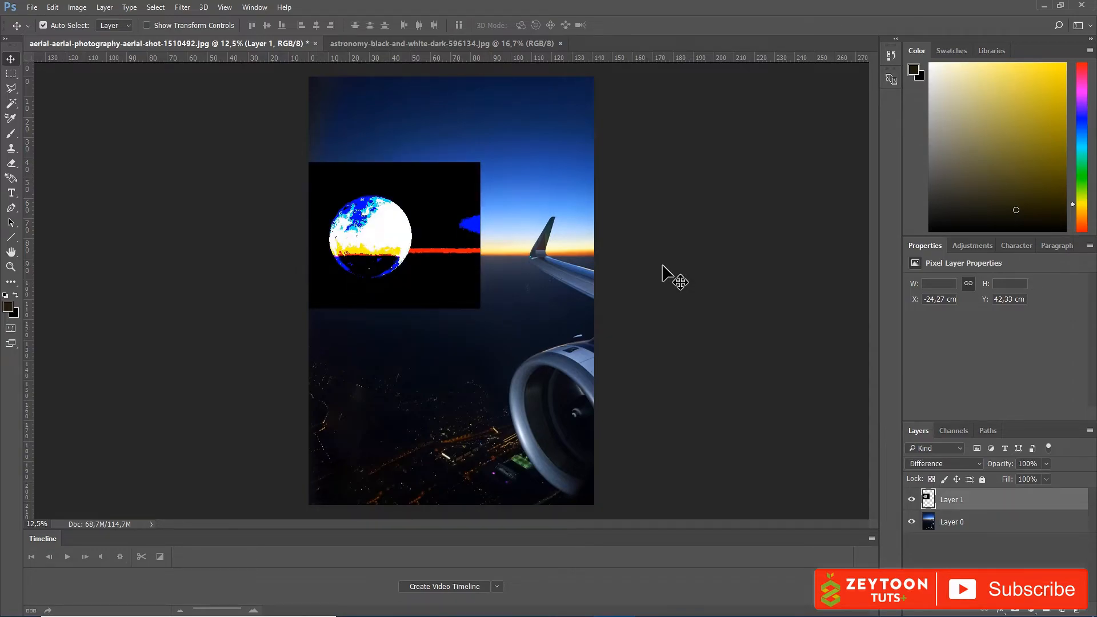
key(shift+plus)
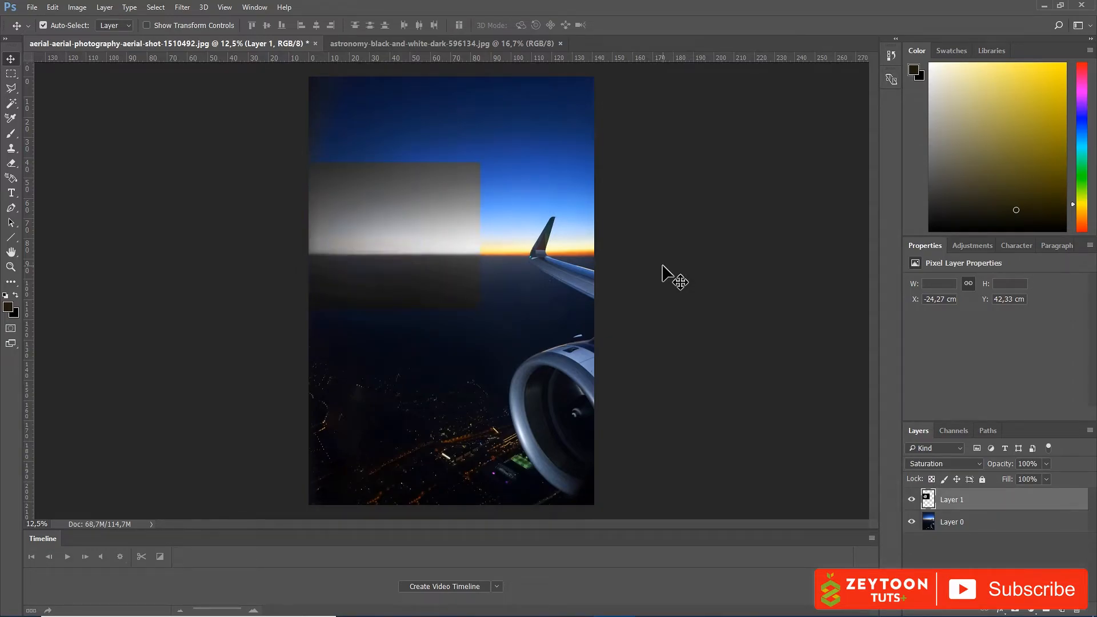
Step: Continue cycling the moon layer's blend modes from Saturation through Darken to Screen
key(shift+plus)
key(shift+plus)
key(shift+plus)
key(shift+plus)
key(shift+plus)
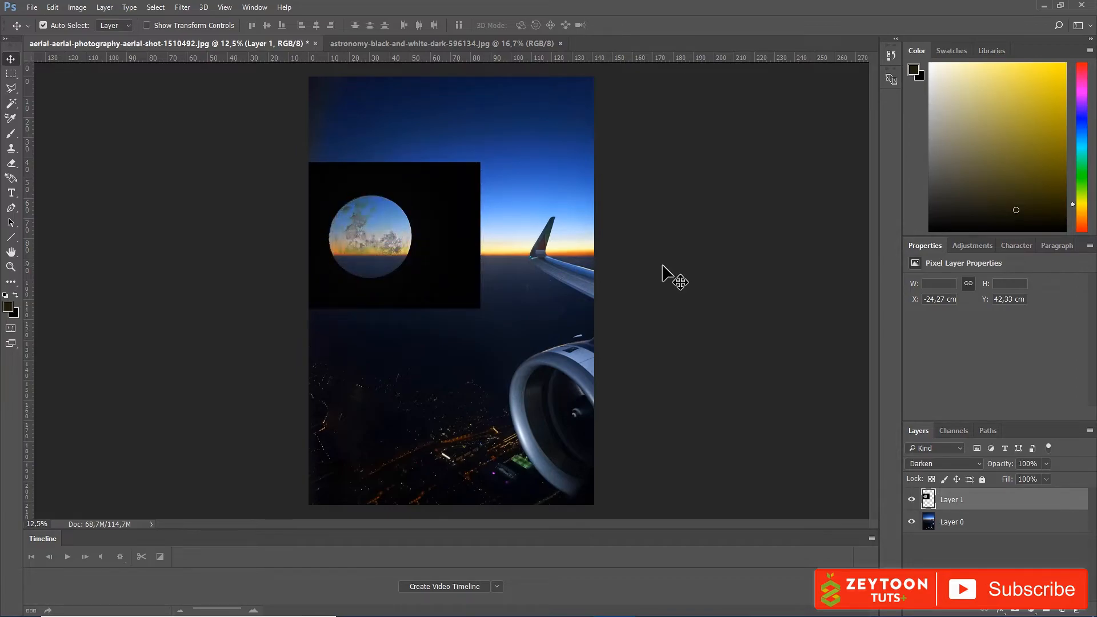
key(shift+plus)
key(shift+plus)
key(shift+plus)
key(shift+plus)
key(shift+plus)
key(shift+plus)
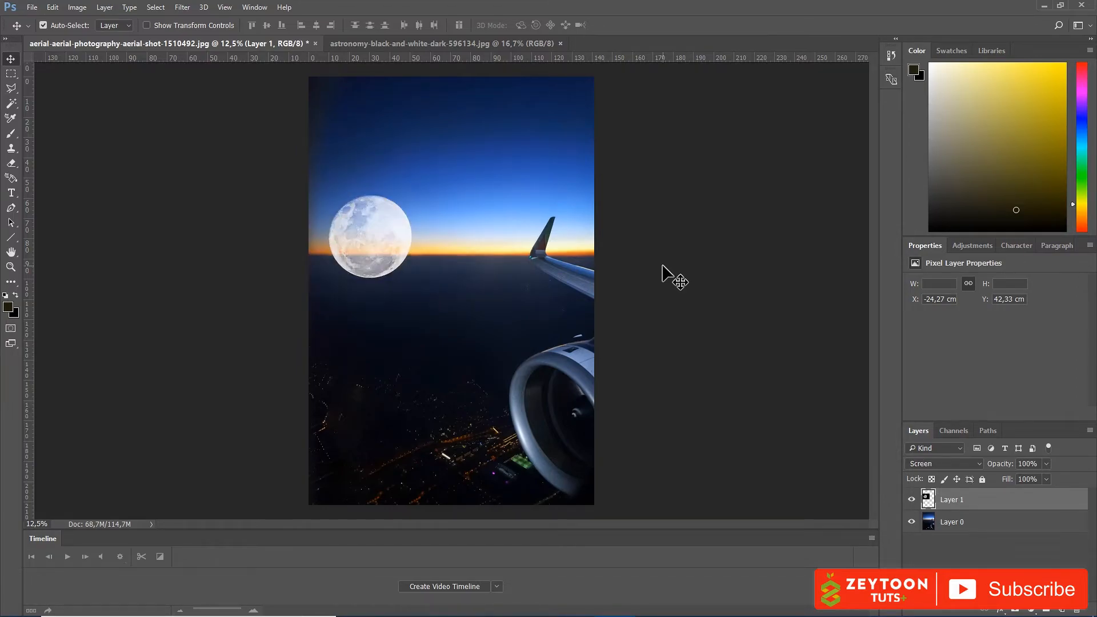
Step: Compare Linear Dodge (Add) with Screen on the moon layer and set its blend mode to Screen
key(shift+plus)
key(shift+minus)
key(shift+plus)
key(shift+plus)
key(shift+plus)
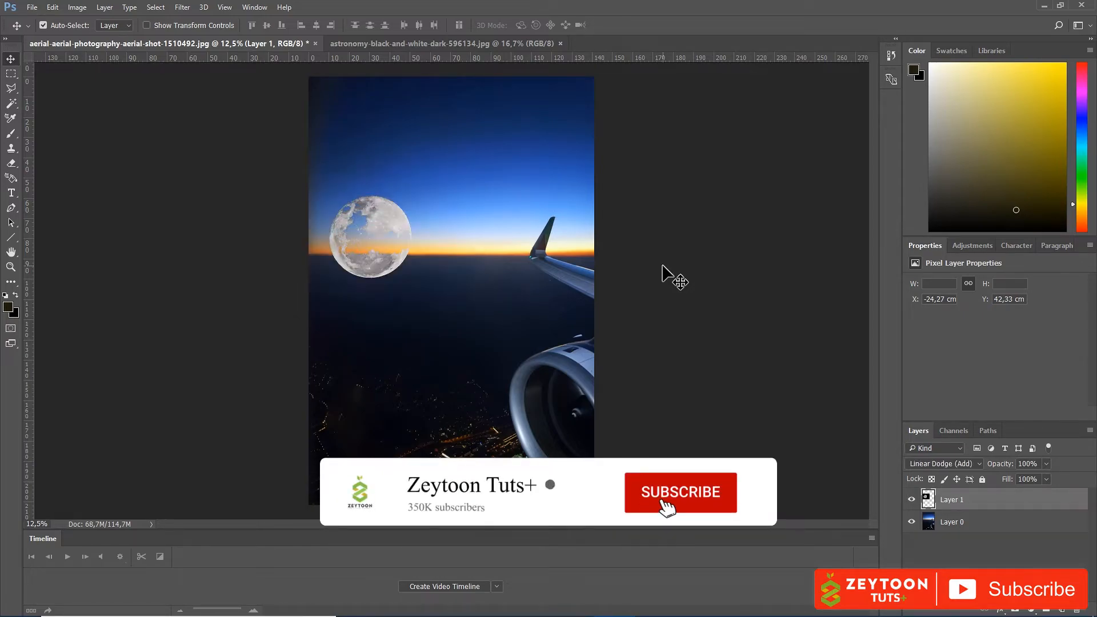
key(shift+minus)
key(shift+minus)
key(shift+minus)
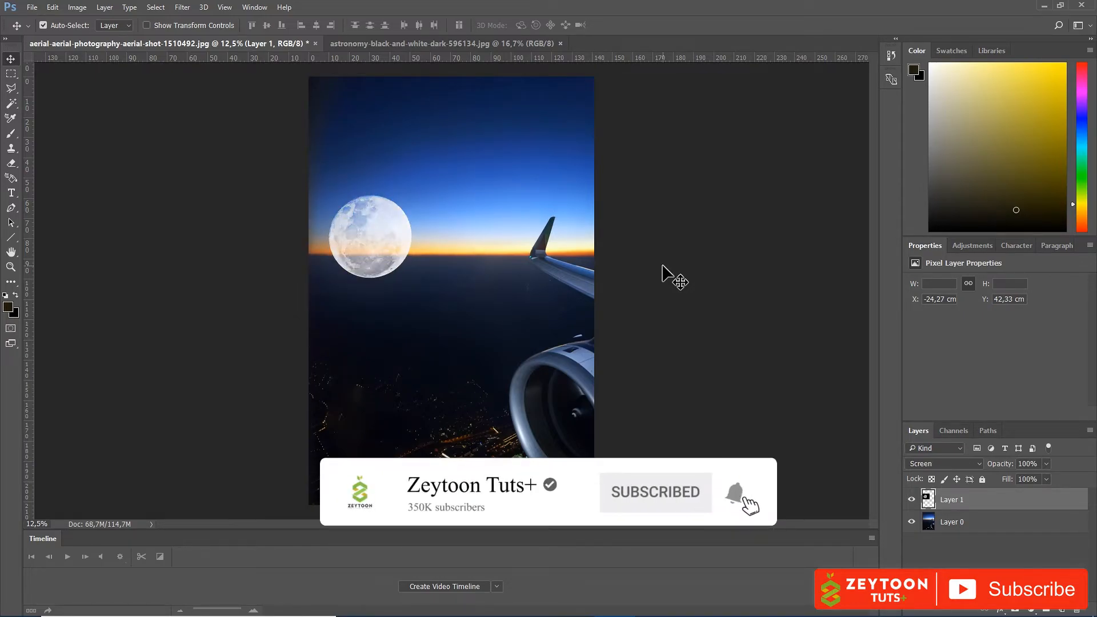
click(959, 465)
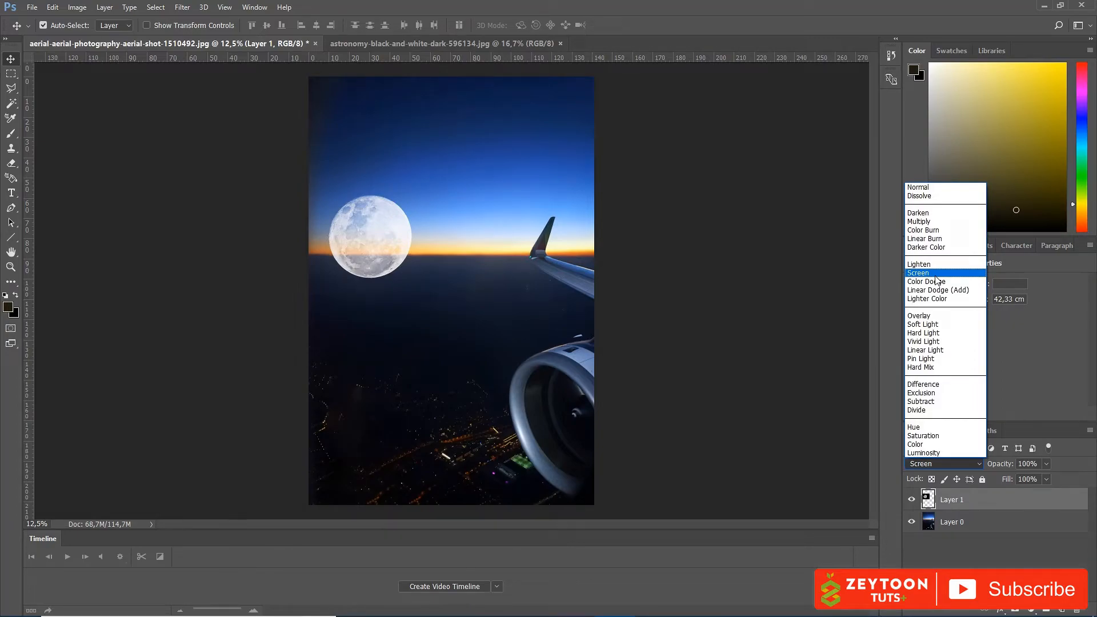
click(937, 274)
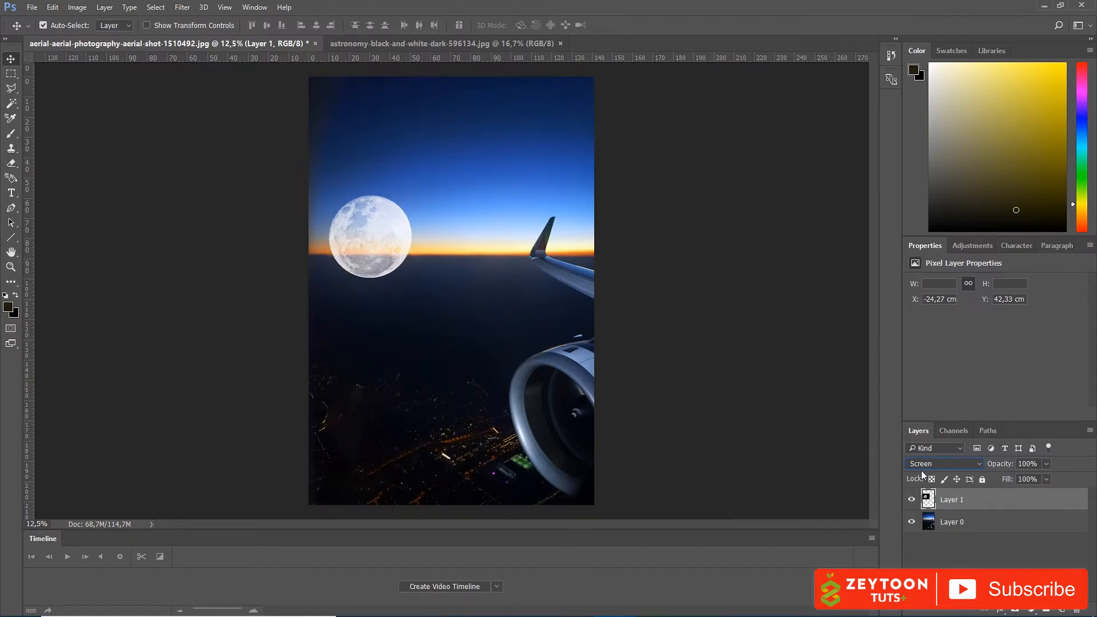
Step: Add a layer mask to the moon layer and select the part of the moon below the horizon with the Rectangular Marquee tool
click(1032, 610)
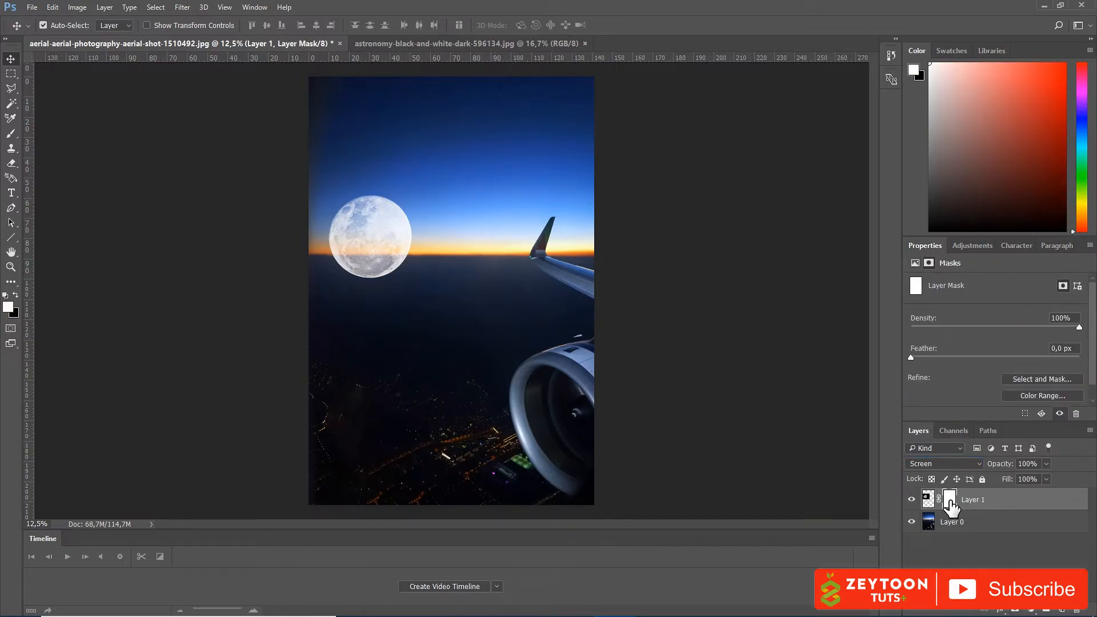
click(11, 74)
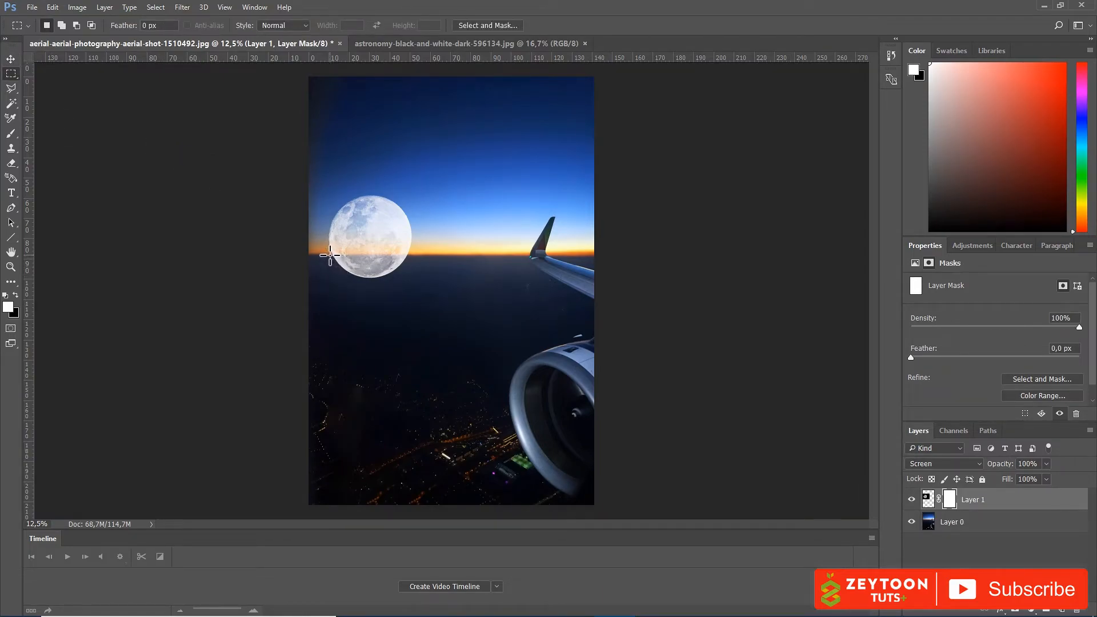
drag(334, 256, 418, 287)
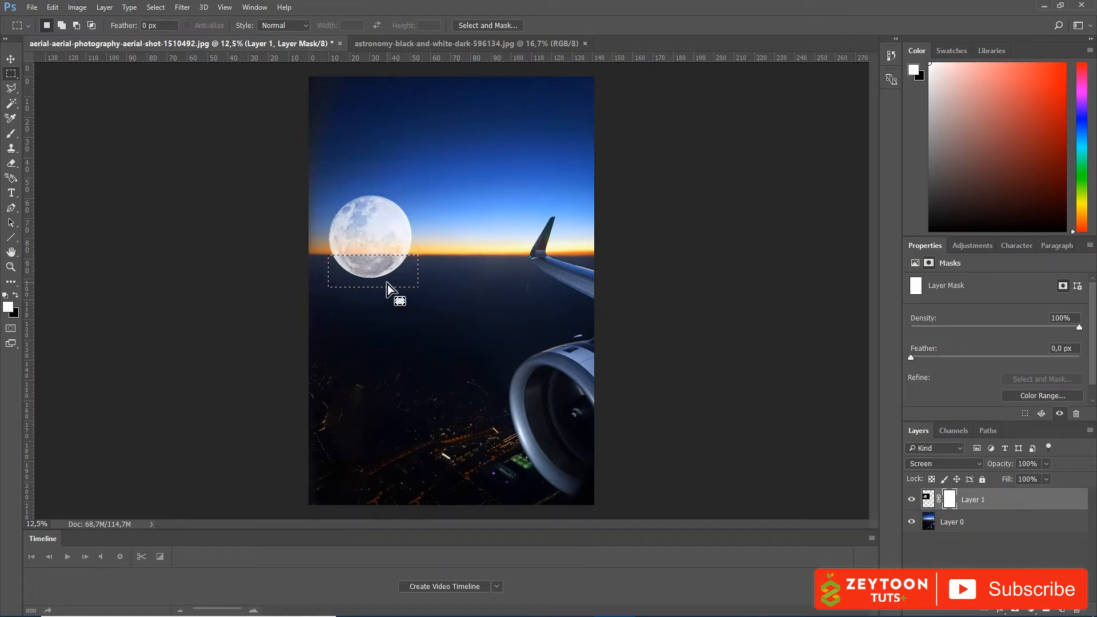
Step: Fill the selected area of the moon's layer mask with Black at 100% opacity in Normal mode and deselect it
click(53, 8)
click(92, 182)
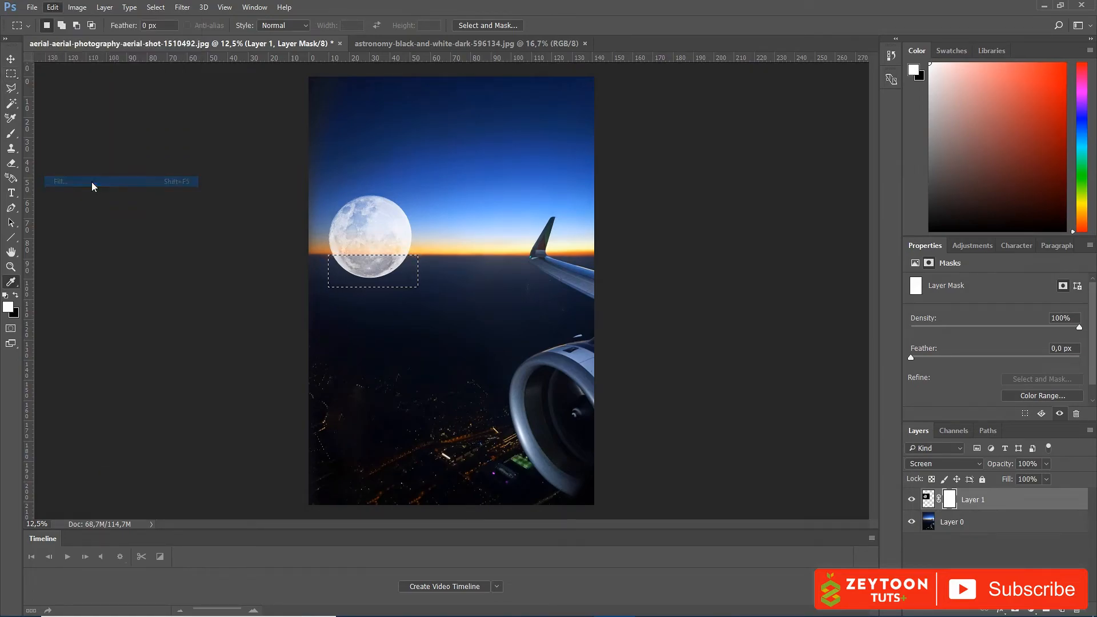
drag(488, 157, 607, 160)
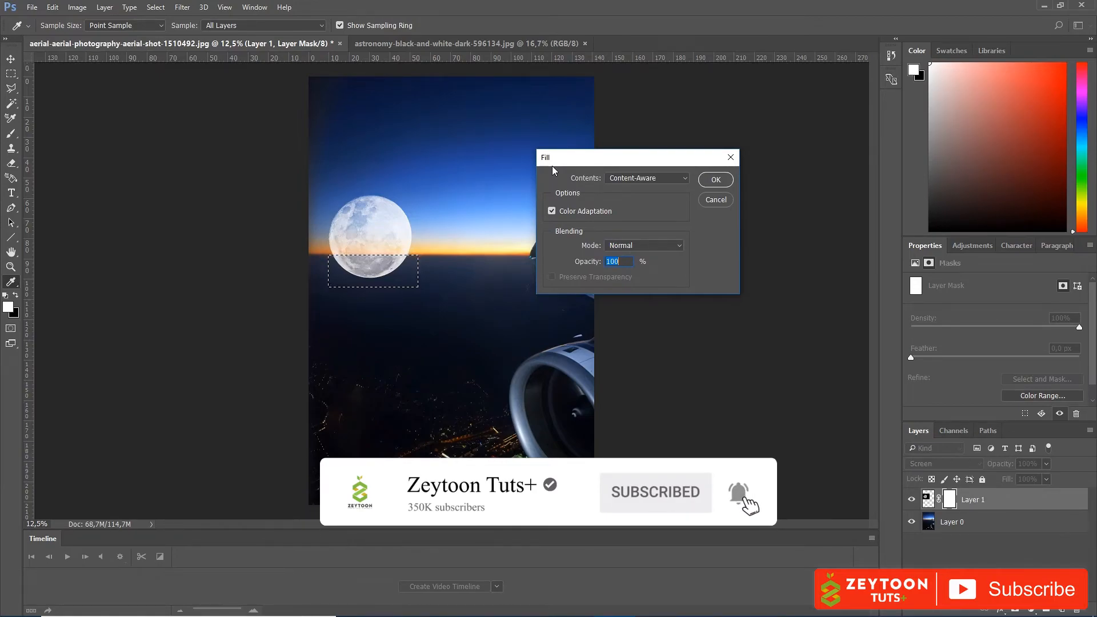
click(648, 180)
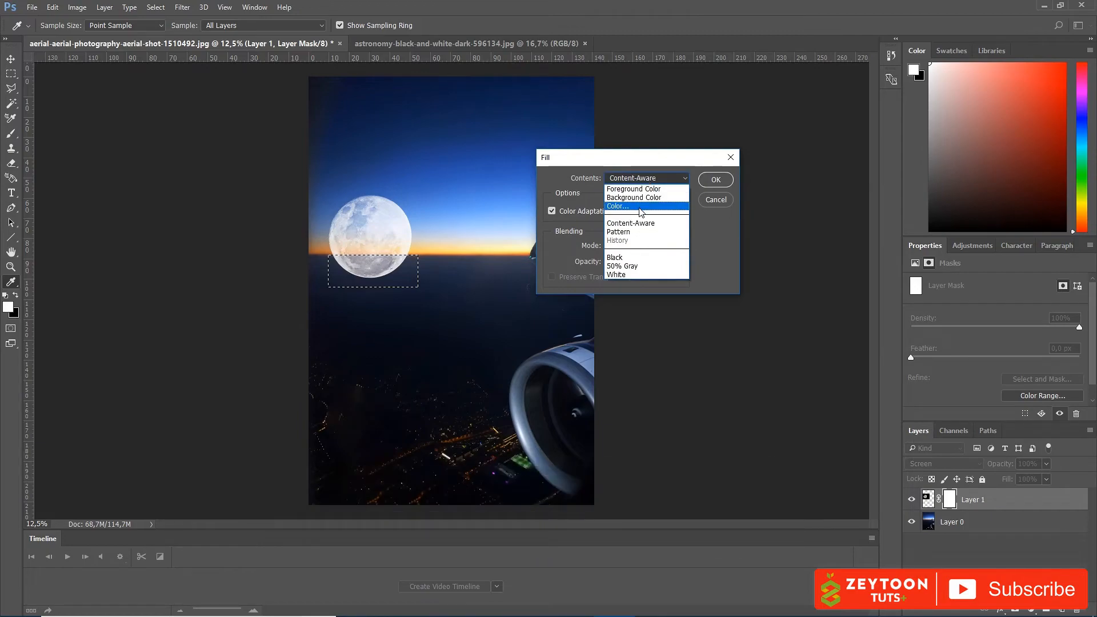
click(637, 258)
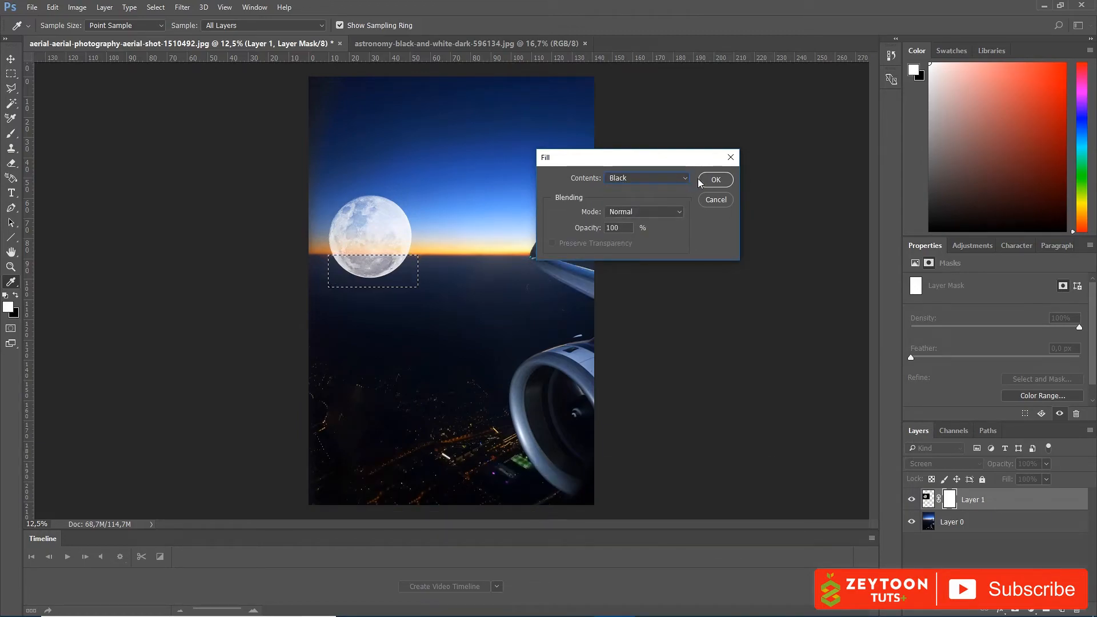
click(713, 179)
key(m)
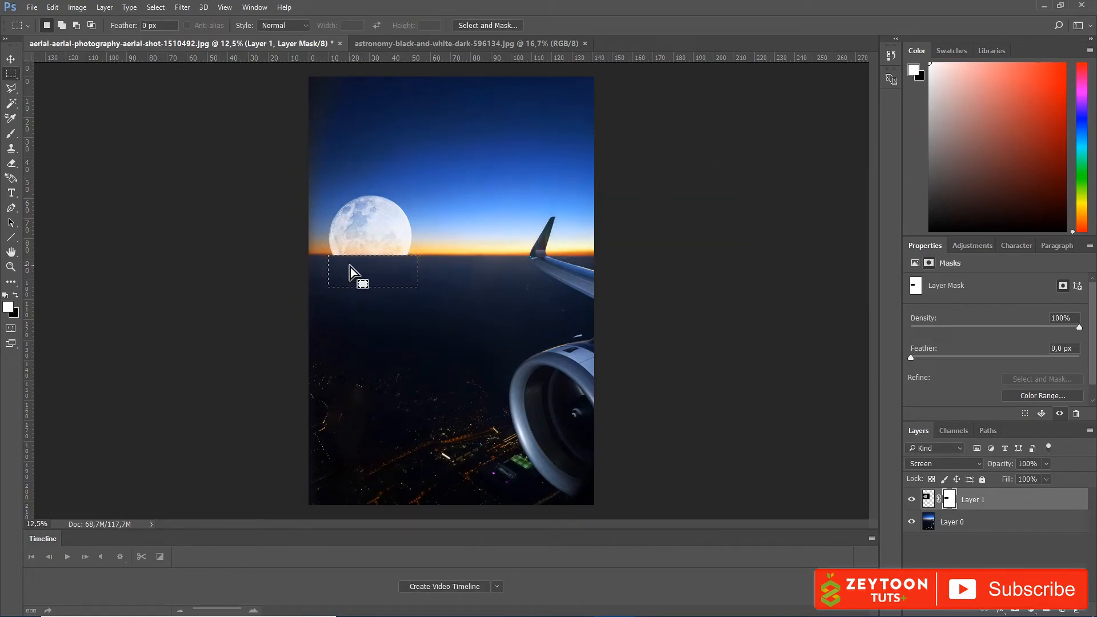
click(432, 290)
Step: Choose a soft round brush of 125 px with 0% hardness and make black the foreground color
click(11, 133)
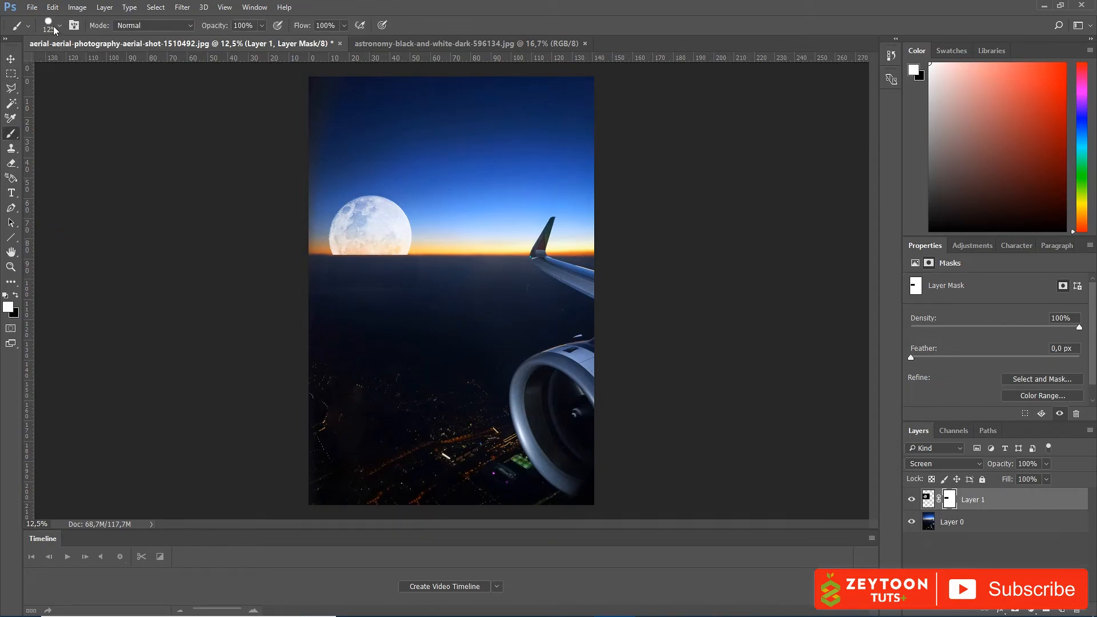
click(54, 25)
click(43, 113)
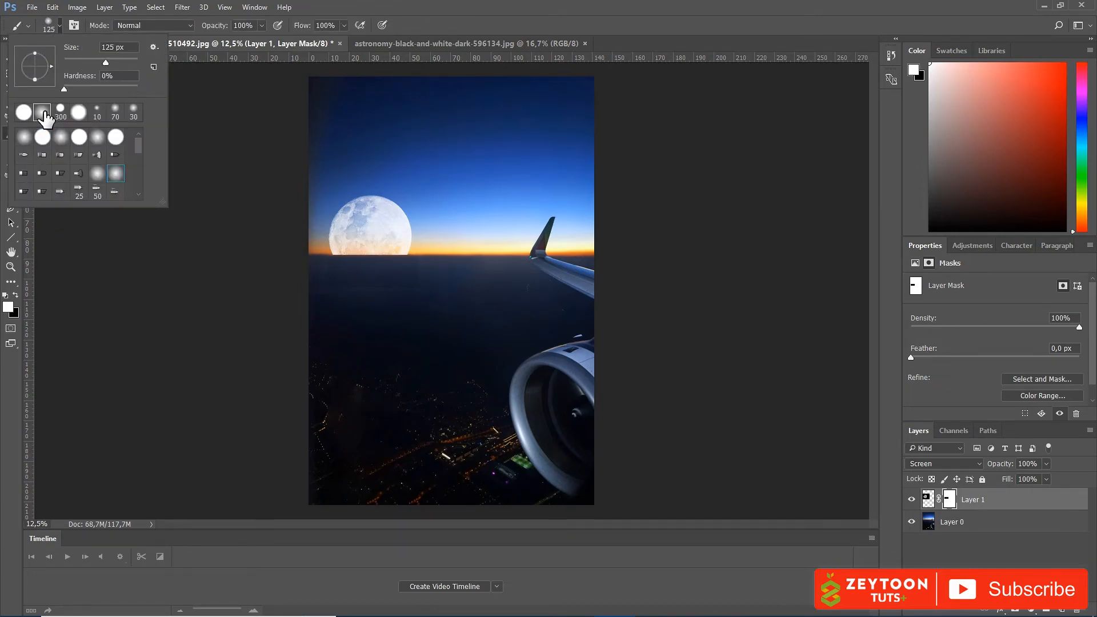
click(63, 25)
click(16, 295)
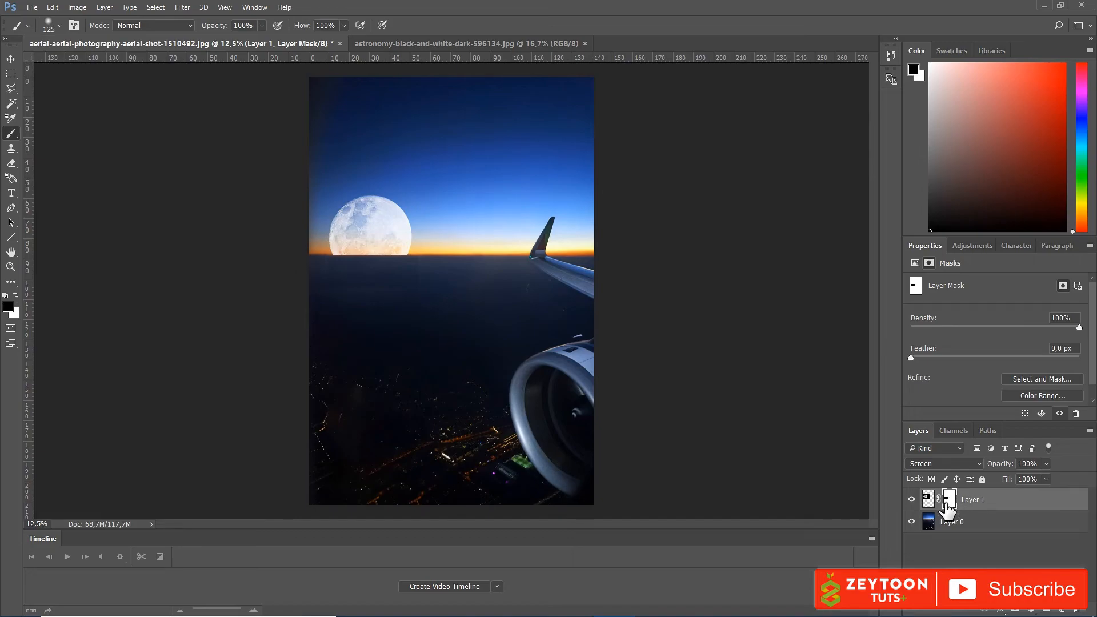
Step: Set the brush opacity to 75% and paint on the layer mask along the moon's cut edge at the horizon
click(261, 26)
click(259, 24)
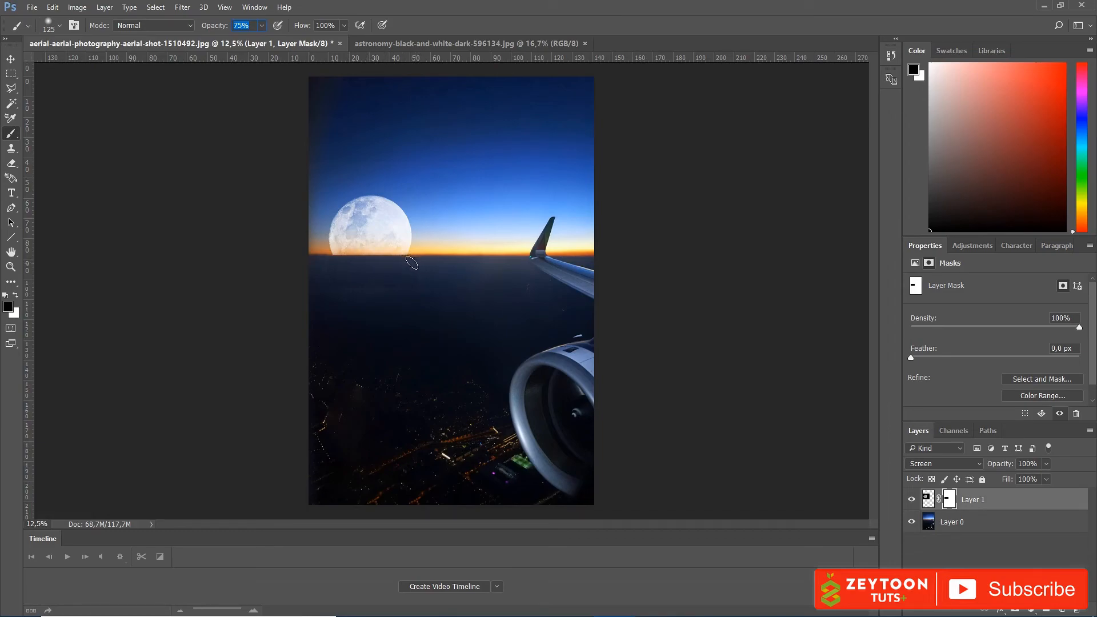
drag(415, 257, 343, 265)
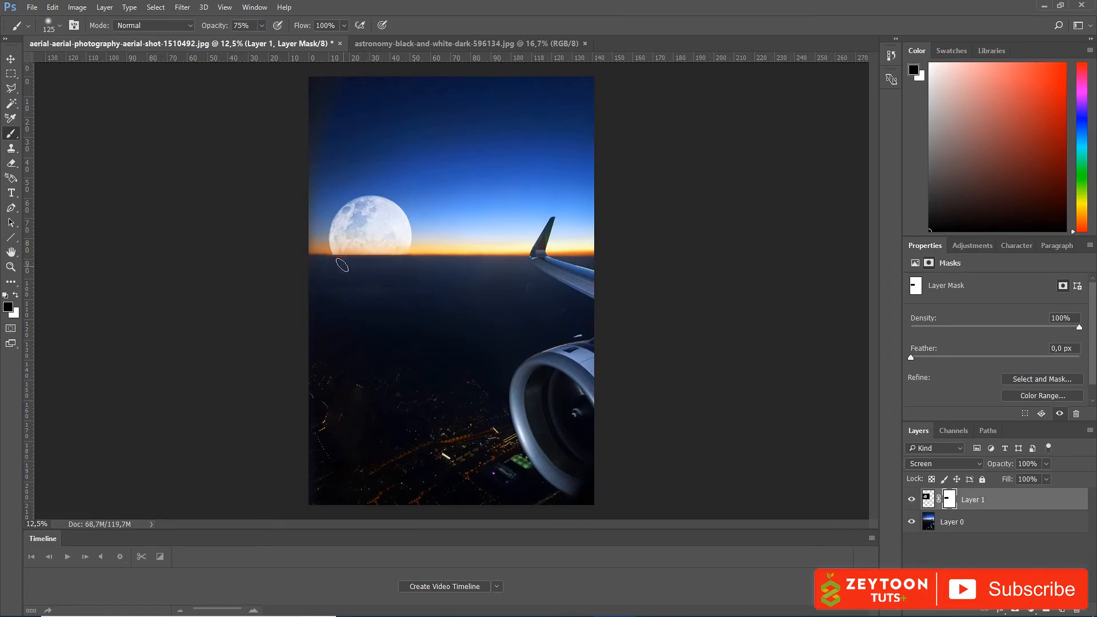